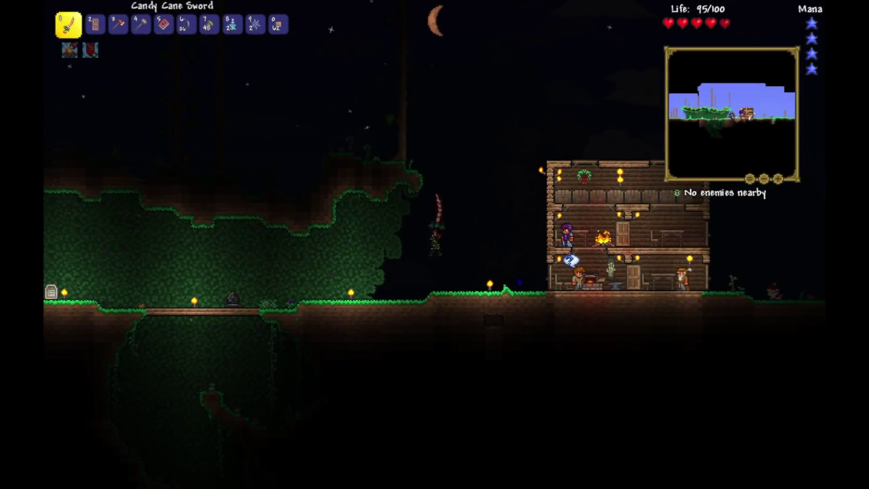
# - Fight enemies near the wooden house with the Candy Cane Sword and Wooden Hammer
pyautogui.moveTo(435, 224); pyautogui.dragTo(435, 224)
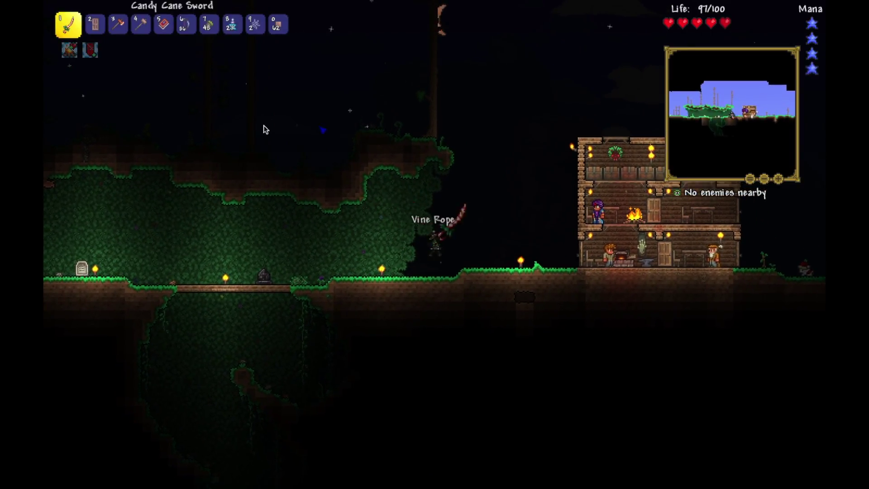
pyautogui.press('2')
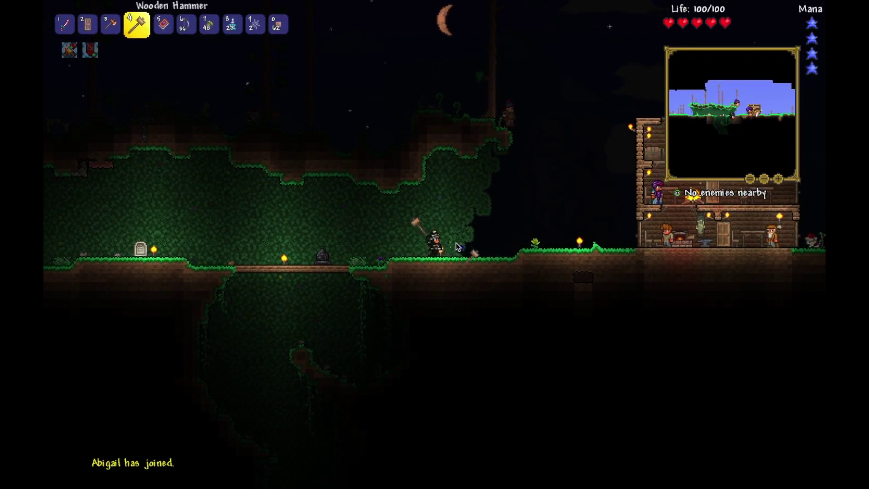
pyautogui.moveTo(445, 249)
pyautogui.mouseDown()
pyautogui.moveTo(477, 249)
pyautogui.moveTo(455, 217)
pyautogui.mouseUp()
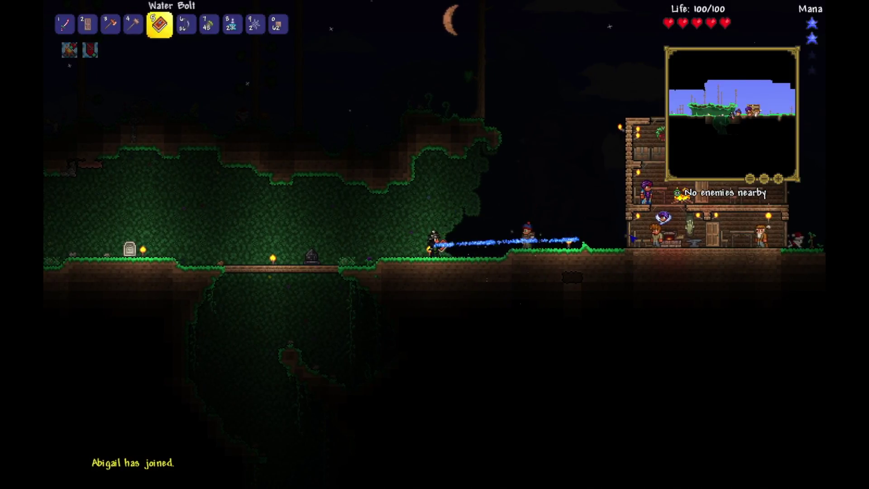
pyautogui.click(482, 229)
# - Strike the enemy again with the Candy Cane Sword, then head west from the house
pyautogui.press('1')
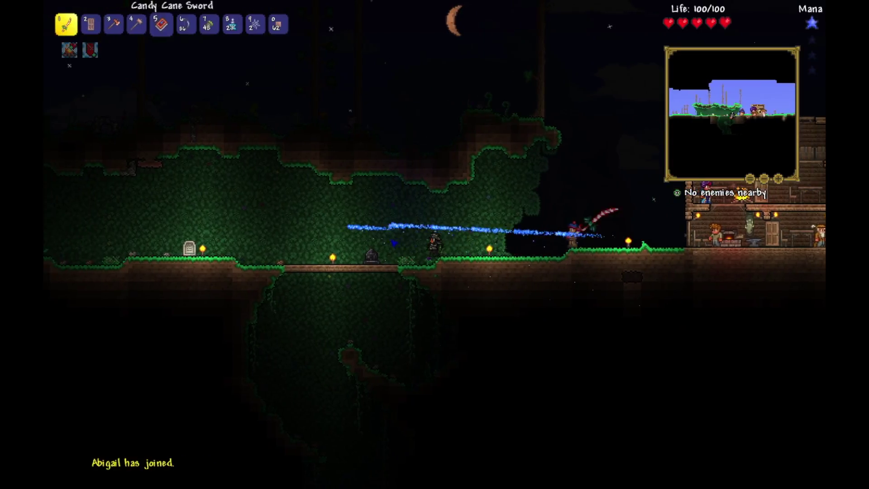
pyautogui.moveTo(434, 224); pyautogui.dragTo(401, 227)
pyautogui.press('2')
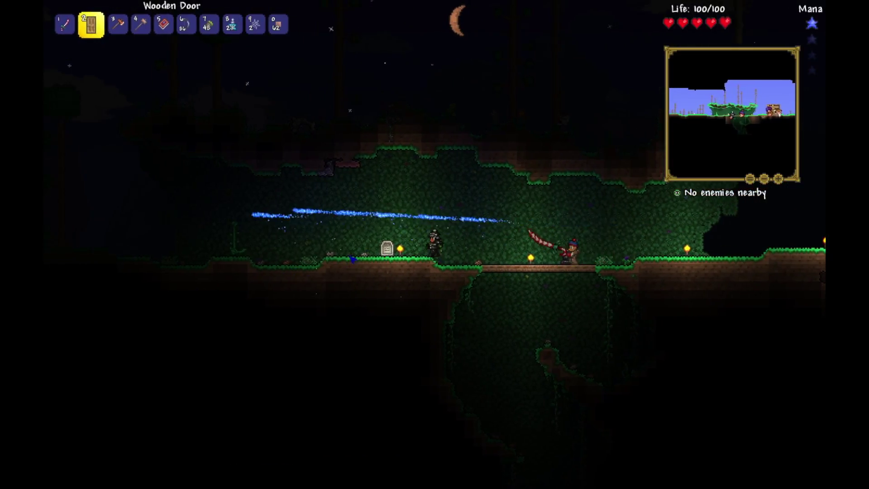
pyautogui.press('3')
# - Glance at the inventory, then walk west past the tombstone
pyautogui.press('Escape')
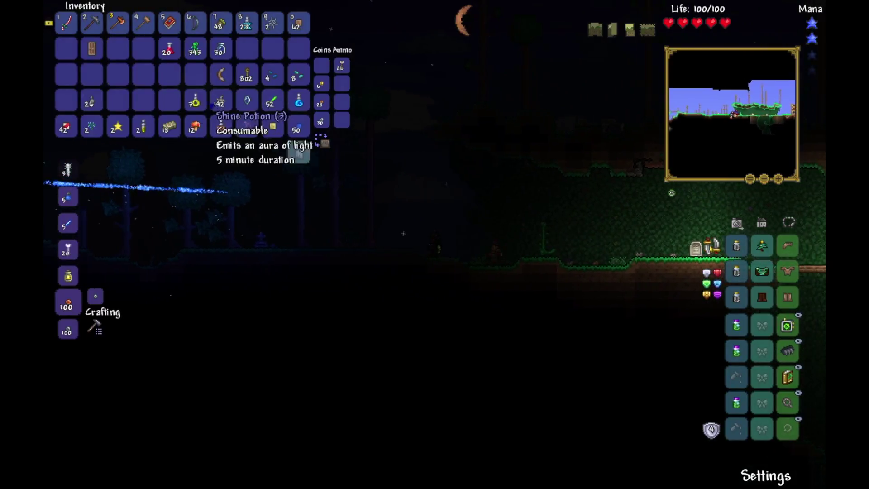
pyautogui.press('Escape')
pyautogui.press('1')
pyautogui.press('a')
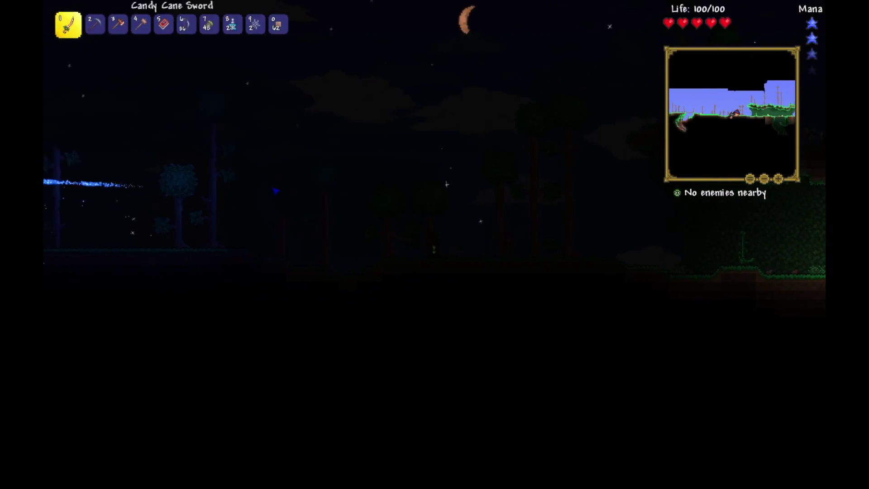
# - Browse the inventory again while walking back east to the wooden house
pyautogui.press('Escape')
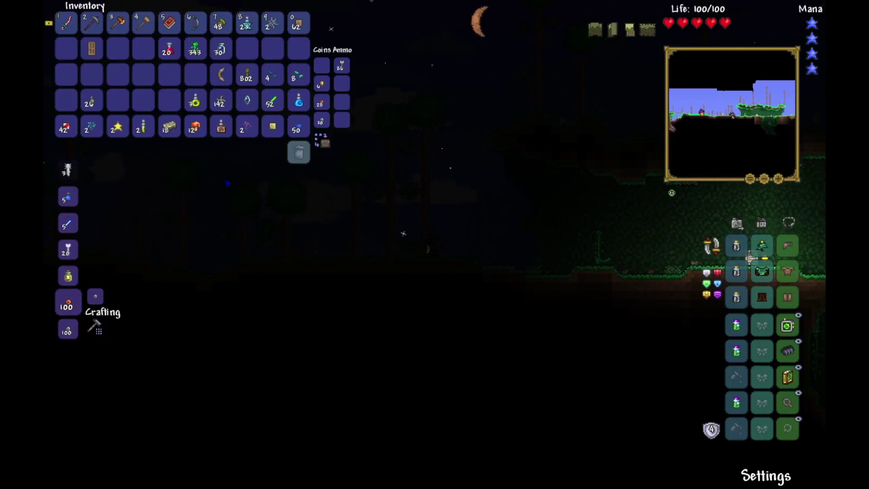
pyautogui.press('d')
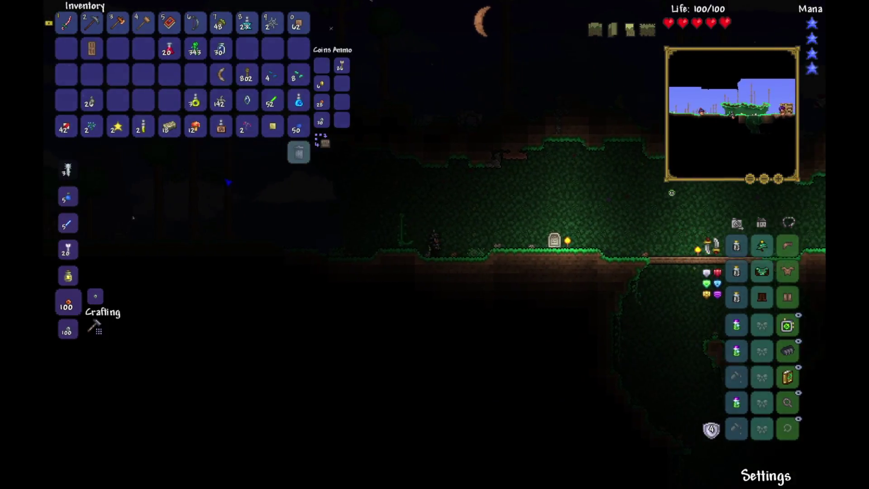
pyautogui.press('Escape')
pyautogui.press('d')
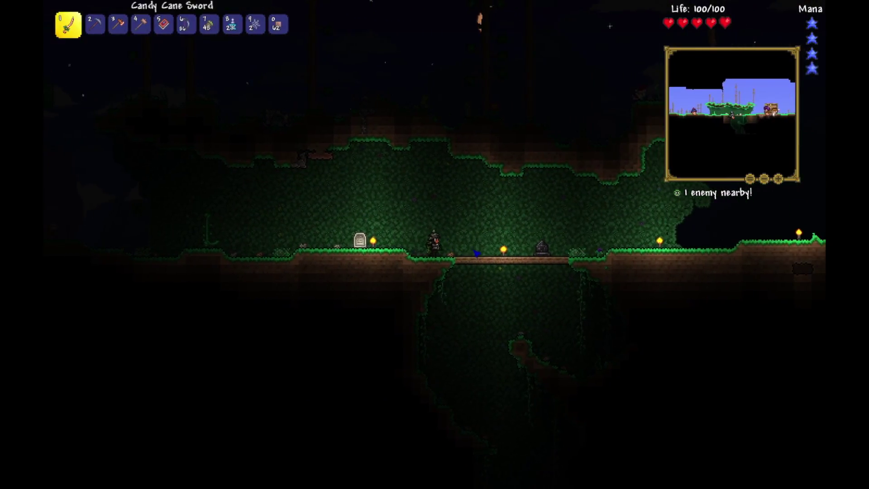
pyautogui.press('d')
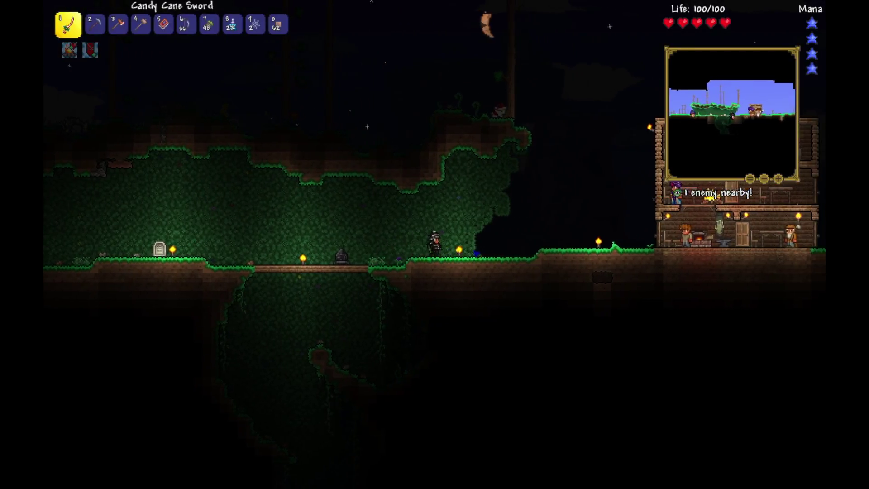
pyautogui.press('d')
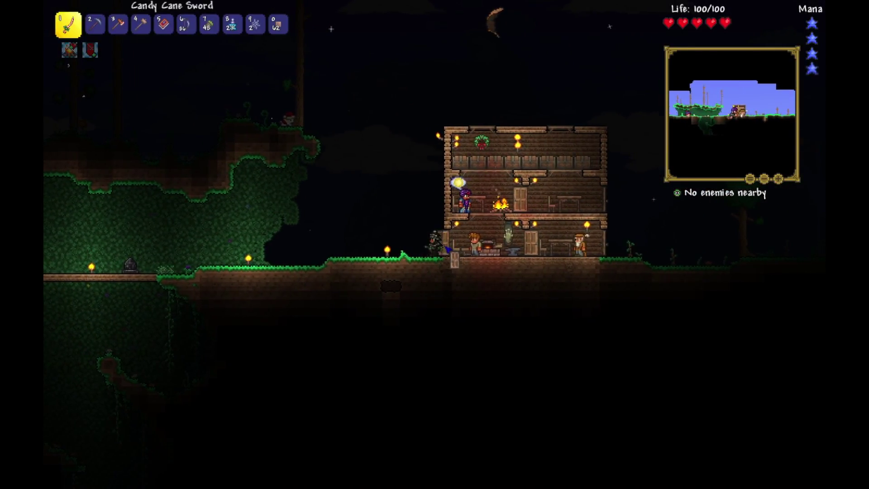
pyautogui.press('d')
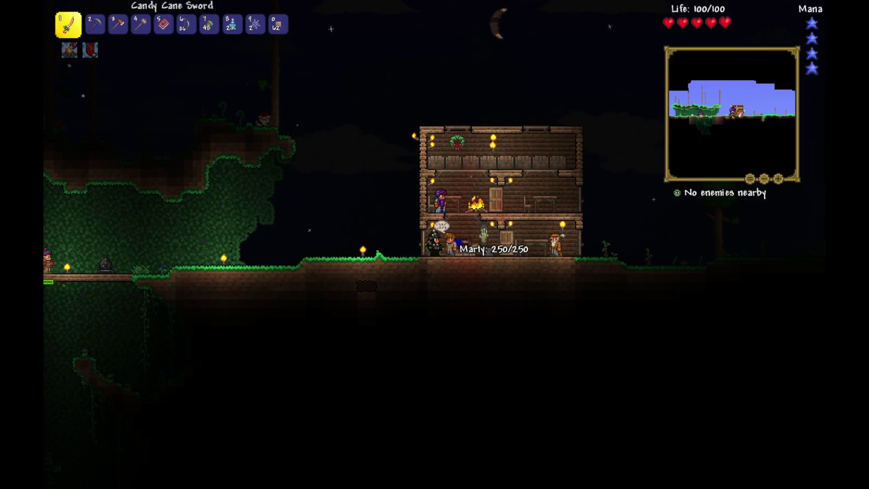
pyautogui.press('Escape')
pyautogui.press('Escape')
pyautogui.rightClick(448, 242)
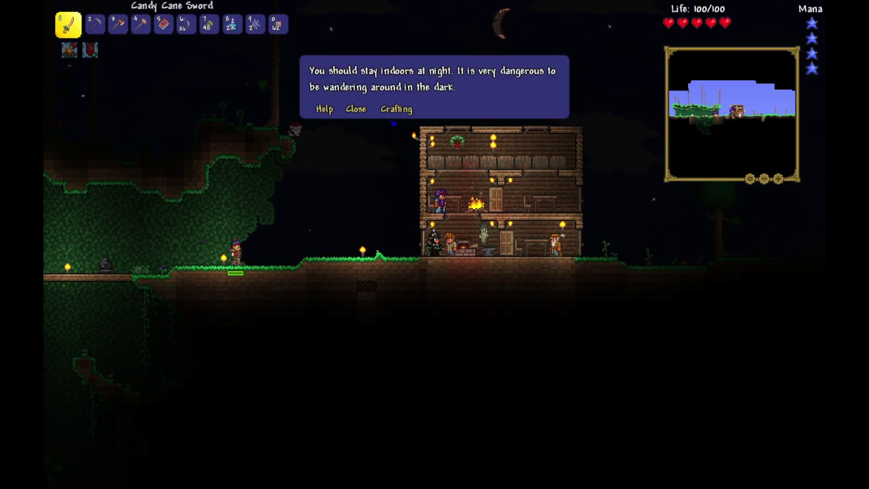
pyautogui.press('Escape')
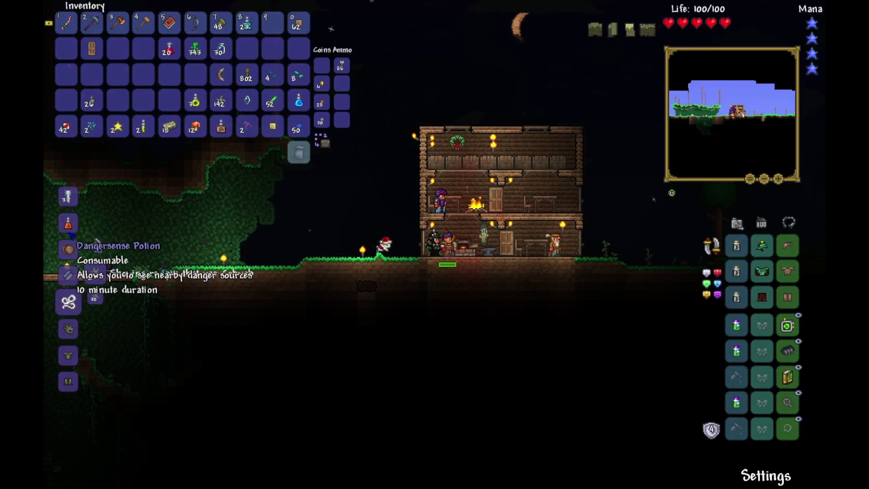
pyautogui.scroll(1, 95, 245)
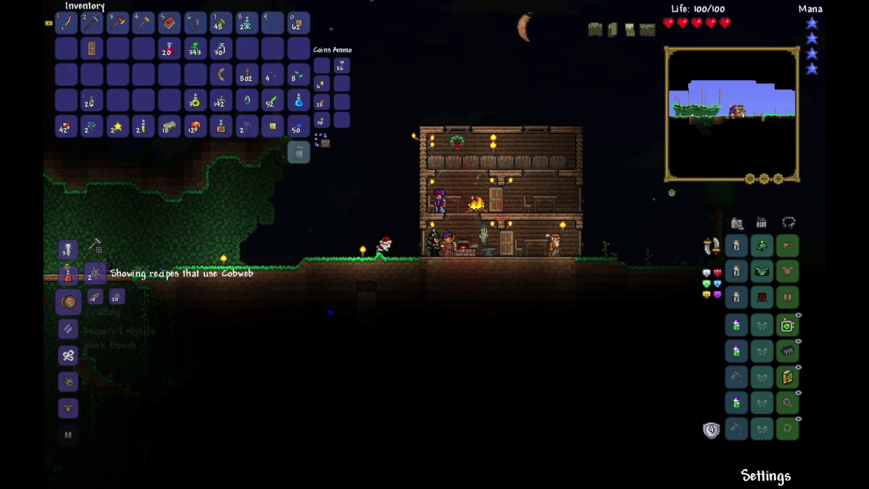
pyautogui.press('Escape')
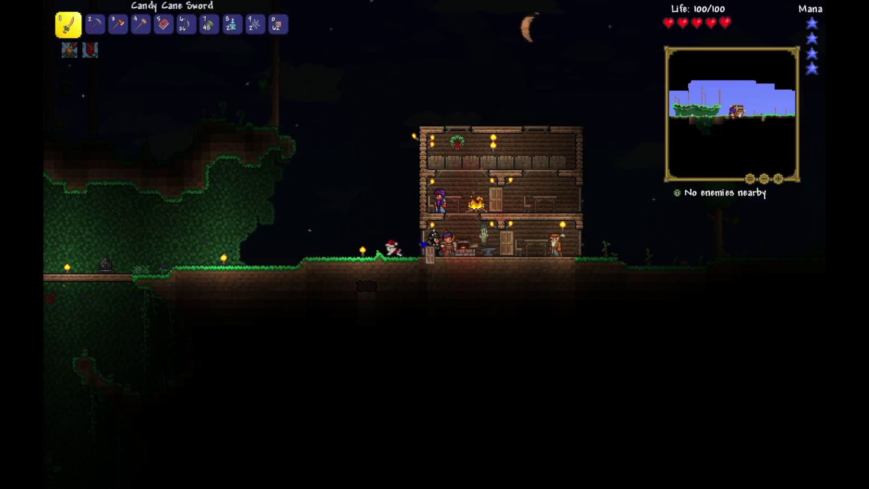
# - Walk east through the house and past the trees to the sunflowers, swapping Glowstick and sword
pyautogui.press('d')
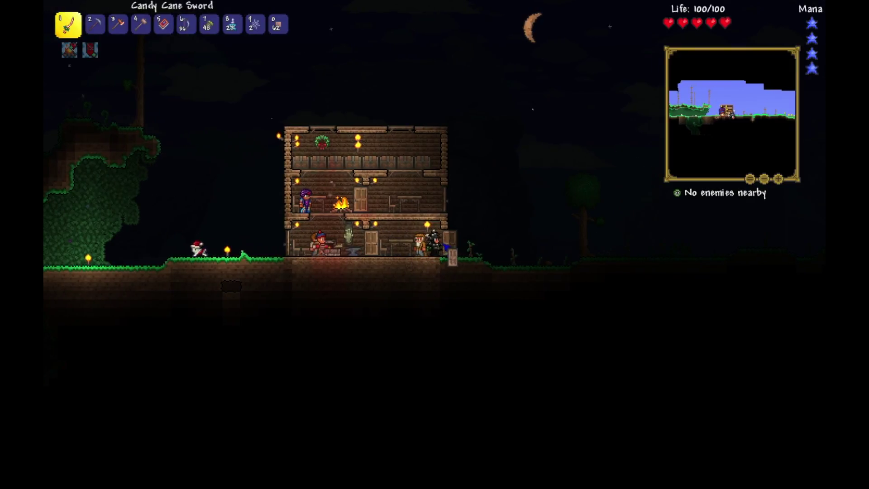
pyautogui.press('d')
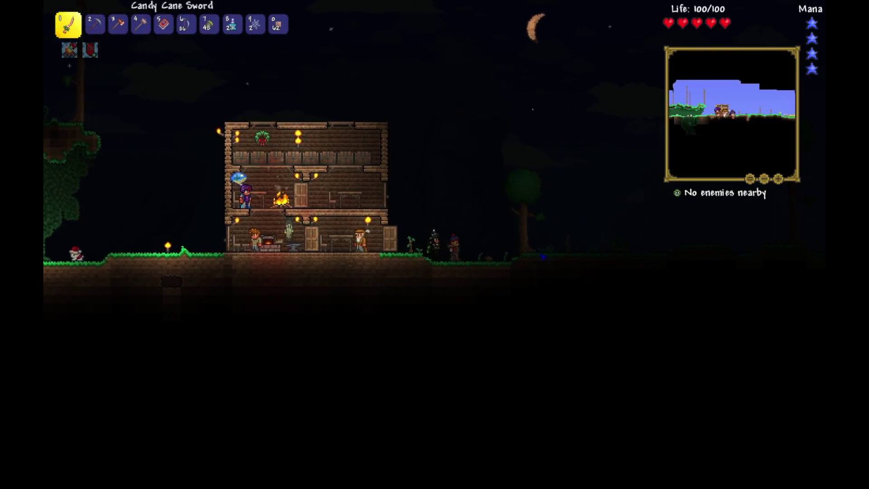
pyautogui.press('d')
pyautogui.scroll(-1, 433, 234)
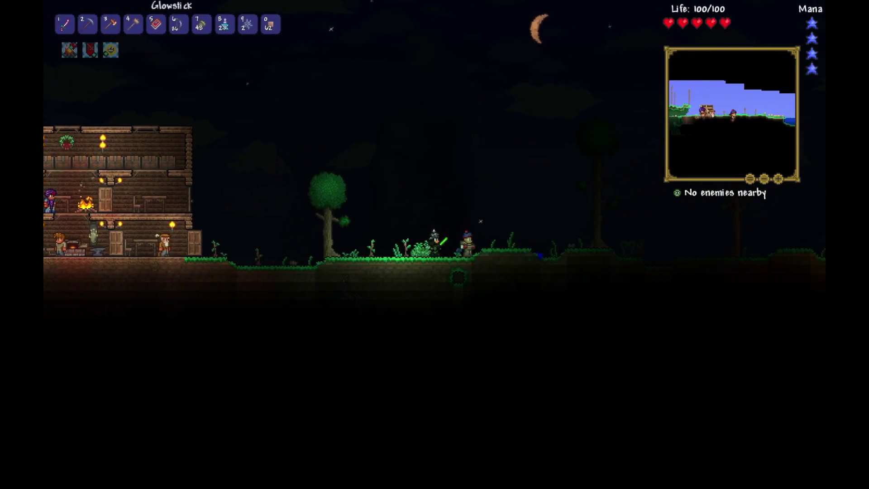
pyautogui.press('d')
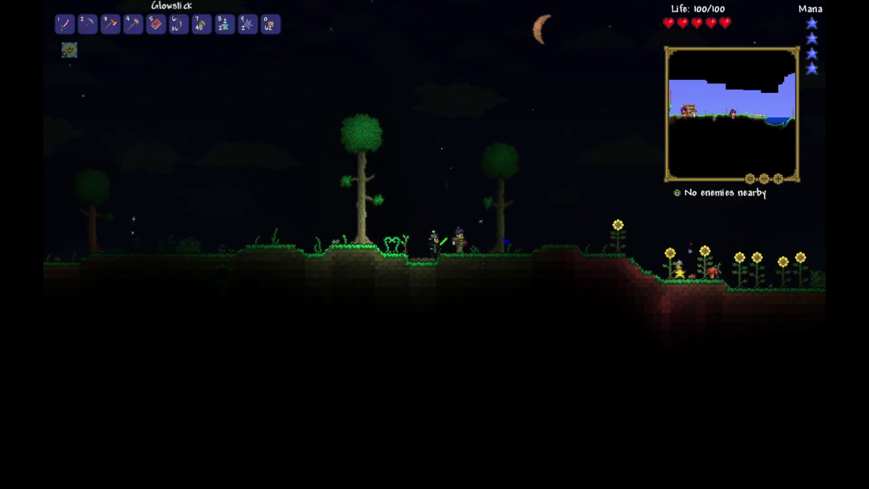
pyautogui.press('d')
pyautogui.press('1')
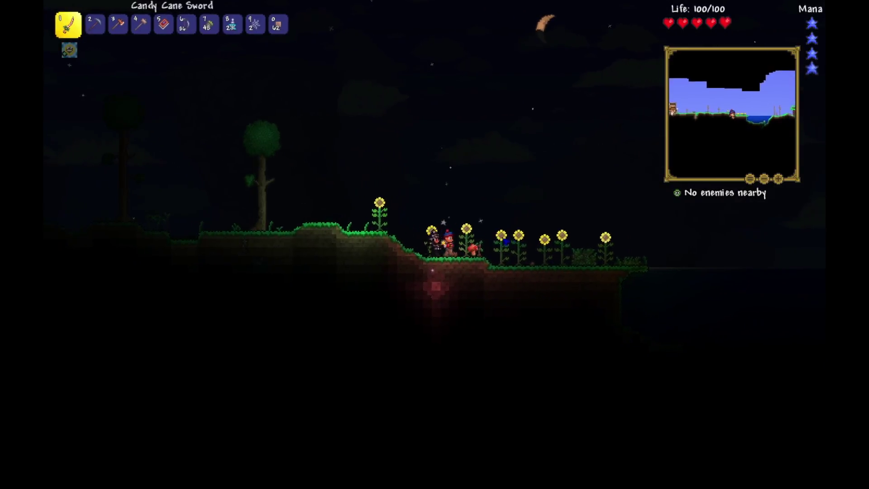
pyautogui.press('d')
pyautogui.press('Escape')
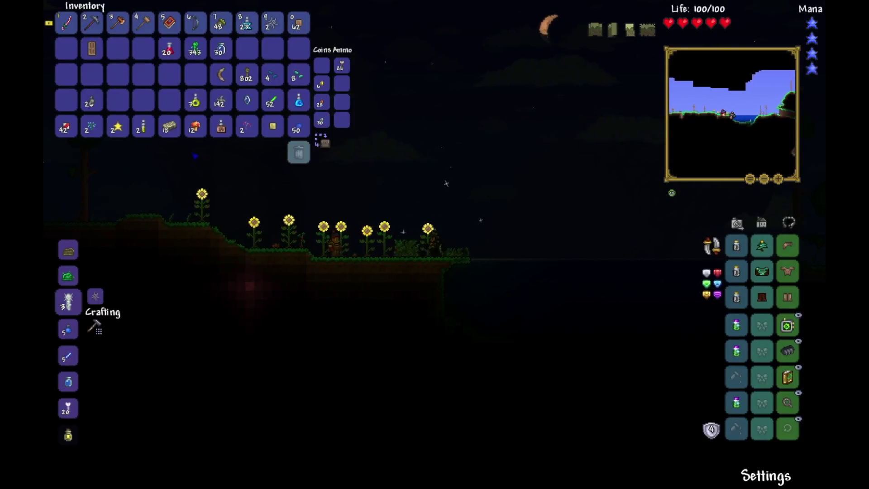
# - Pick up the Fallen Star among the sunflowers by the shore
pyautogui.press('a')
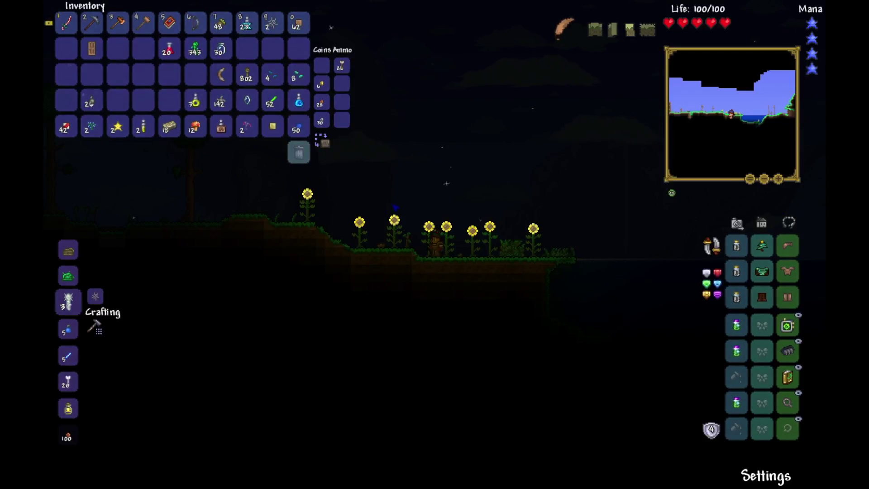
pyautogui.press('a')
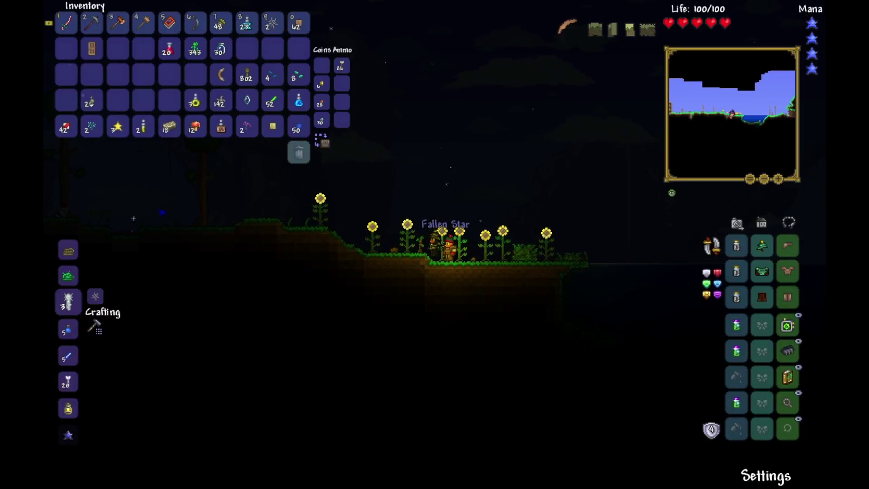
pyautogui.press('d')
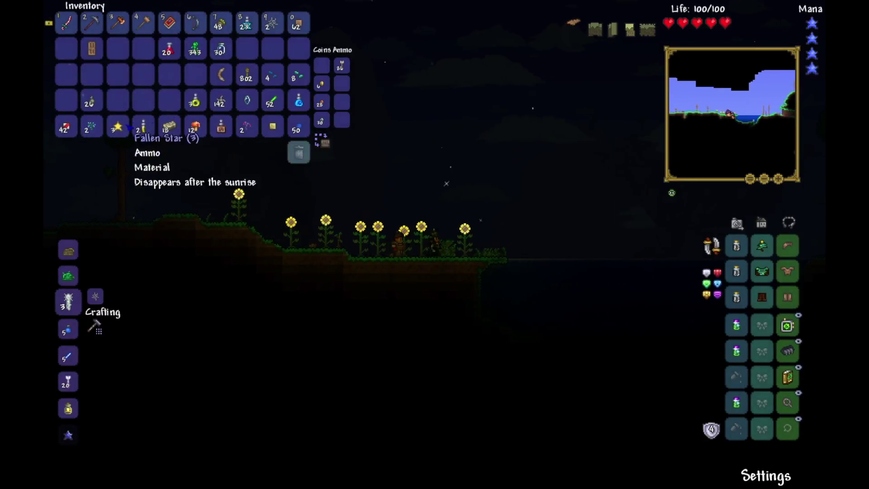
pyautogui.scroll(-4, 68, 408)
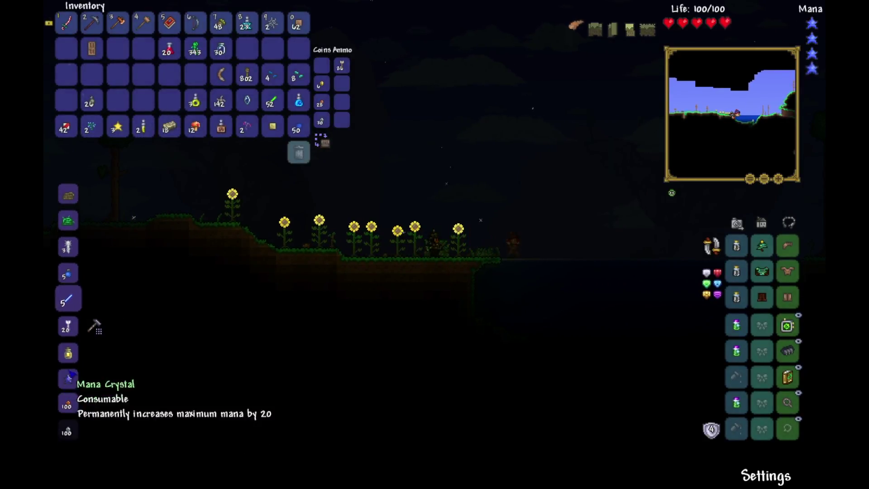
# - Craft a Mana Crystal from the fallen stars, then head right into the water
pyautogui.click(69, 320)
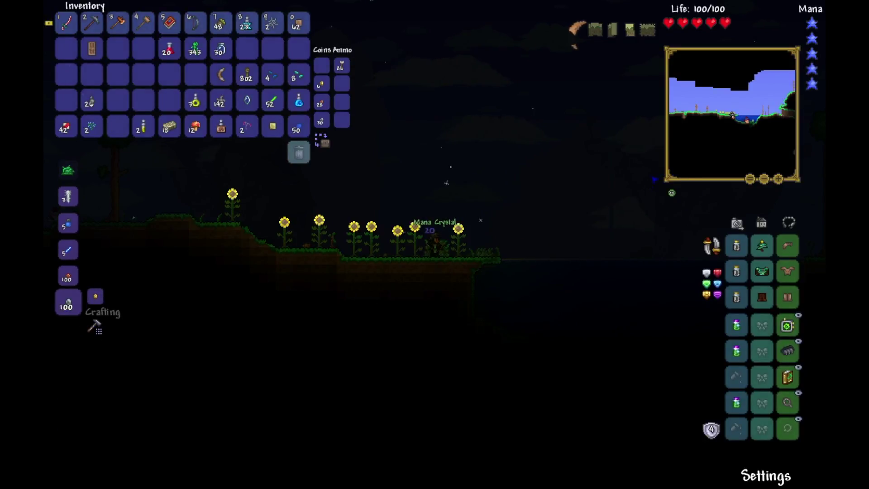
pyautogui.press('Escape')
pyautogui.press('d')
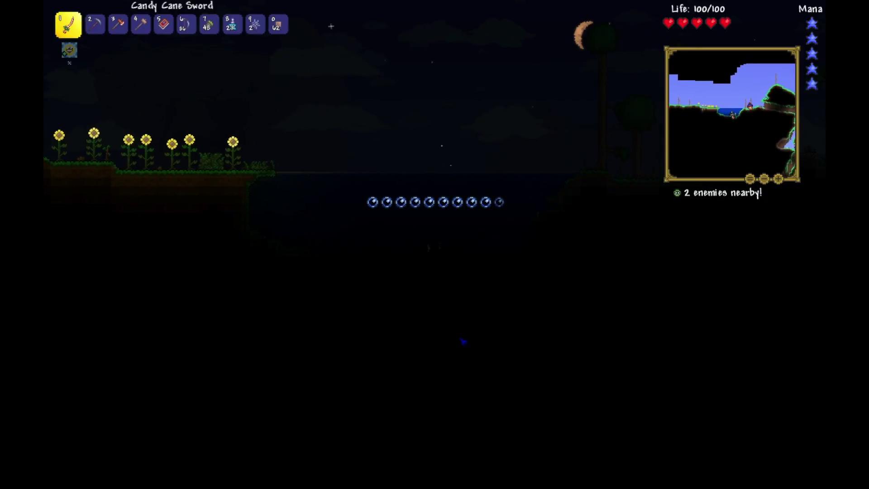
# - Equip Water Bolt and blast the nearby and overhead enemies
pyautogui.press('4')
pyautogui.press('5')
pyautogui.click(532, 238)
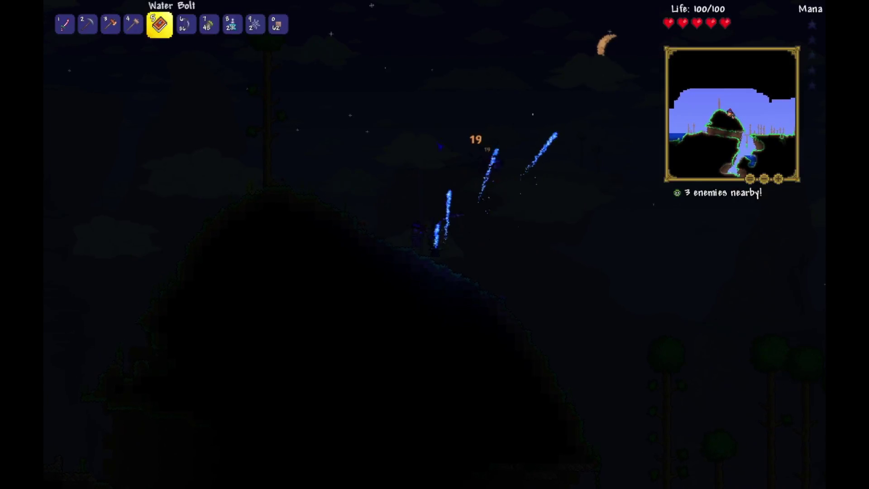
pyautogui.moveTo(440, 147); pyautogui.dragTo(489, 174)
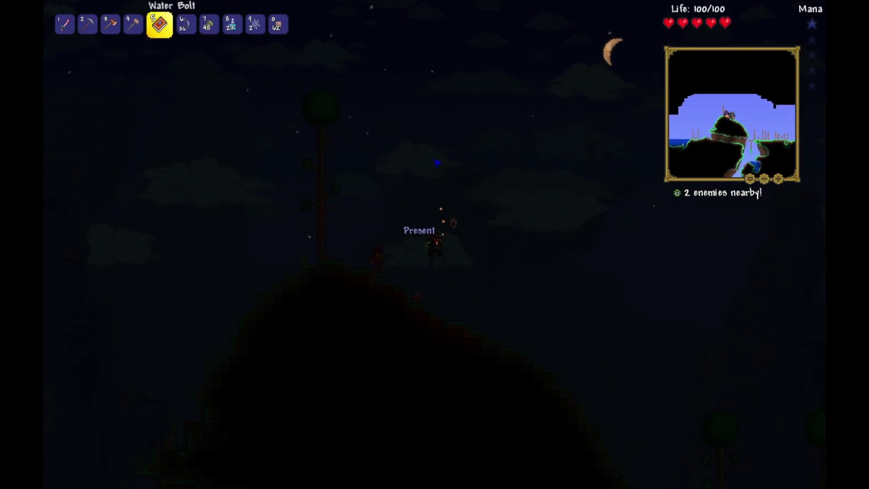
# - Check the inventory twice while moving down the hill
pyautogui.press('Escape')
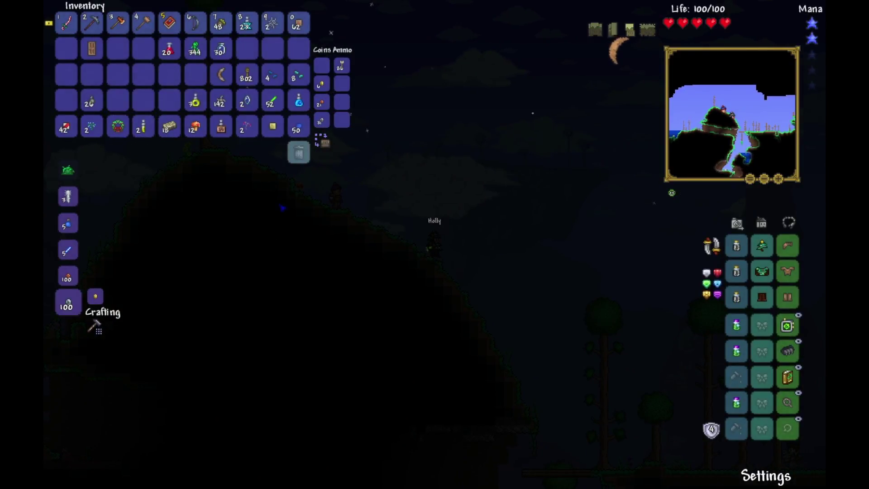
pyautogui.press('Escape')
pyautogui.press('d')
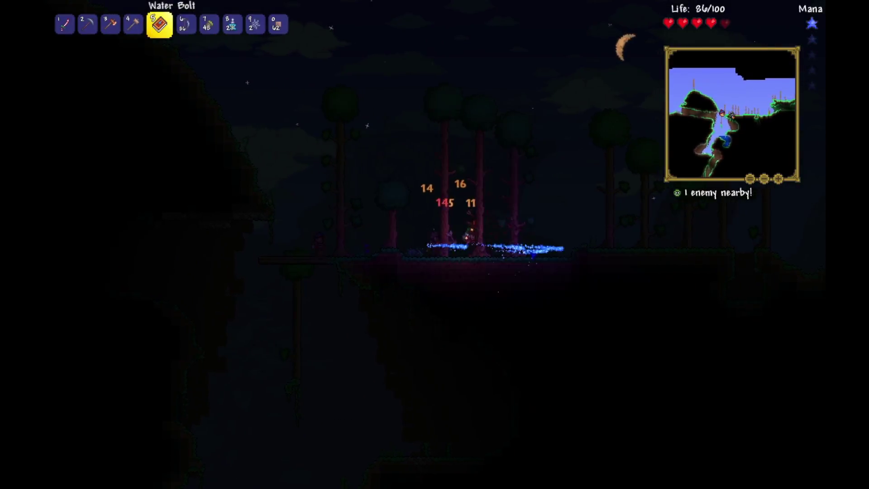
pyautogui.press('Escape')
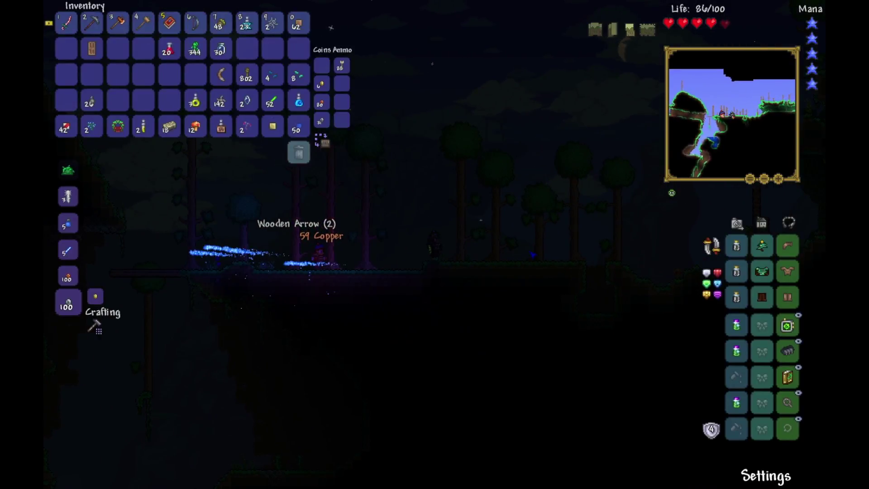
pyautogui.press('Escape')
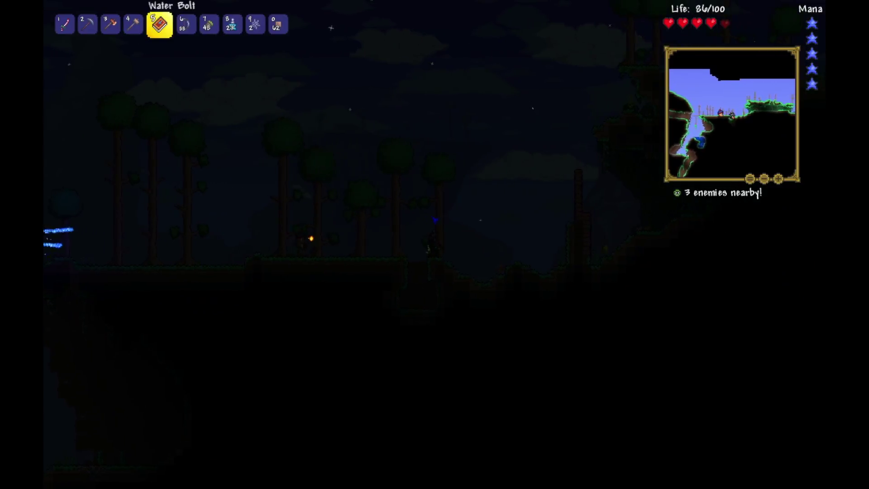
# - Holding the Glowstick, jump onto the wooden pole and walk along the grassy ledge
pyautogui.press('6')
pyautogui.press('d')
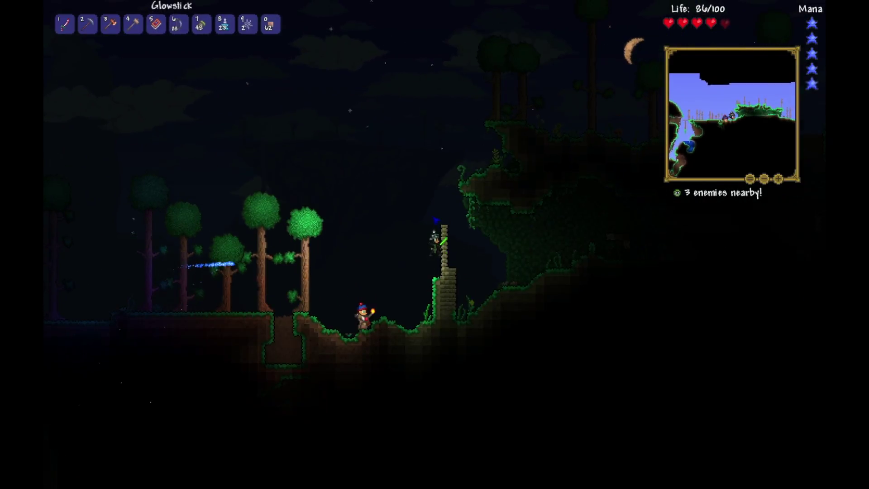
pyautogui.press('d')
pyautogui.press('space')
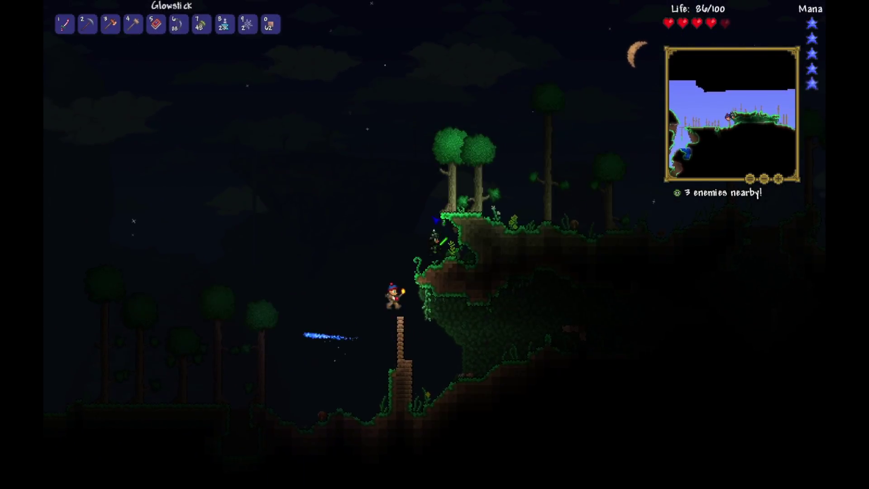
pyautogui.press('2')
pyautogui.press('6')
pyautogui.press('space')
pyautogui.press('3')
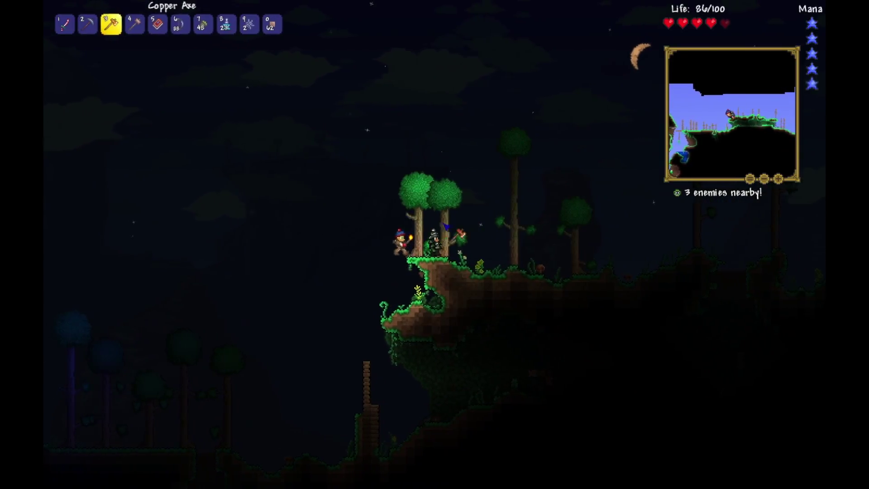
pyautogui.press('6')
pyautogui.press('d')
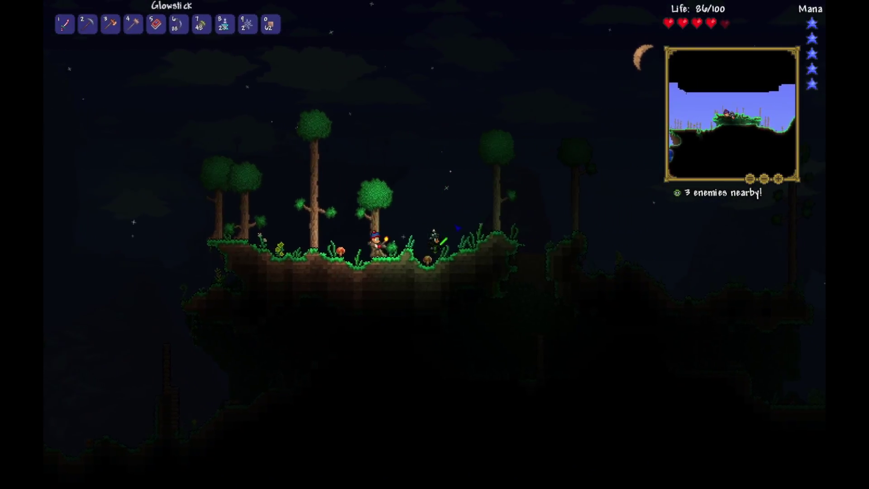
# - Cross the tree-covered hills to the right and head down the slope
pyautogui.press('3')
pyautogui.press('6')
pyautogui.press('d')
pyautogui.press('space')
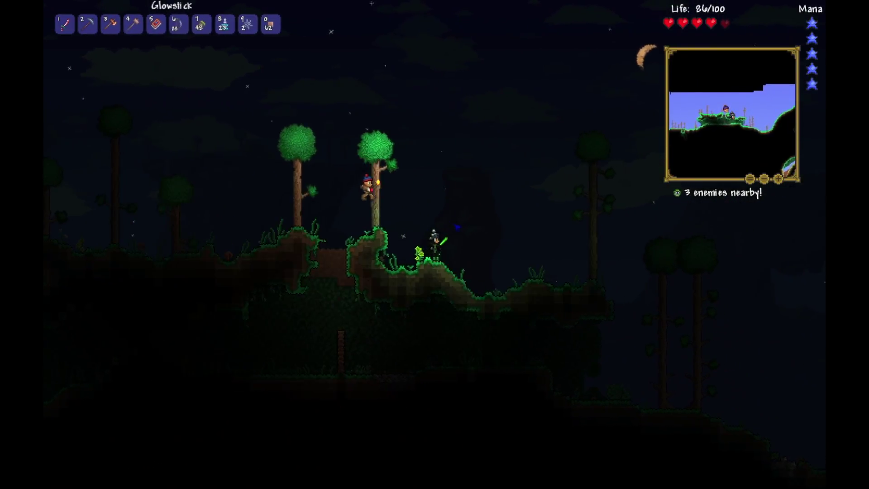
pyautogui.press('d')
pyautogui.press('d')
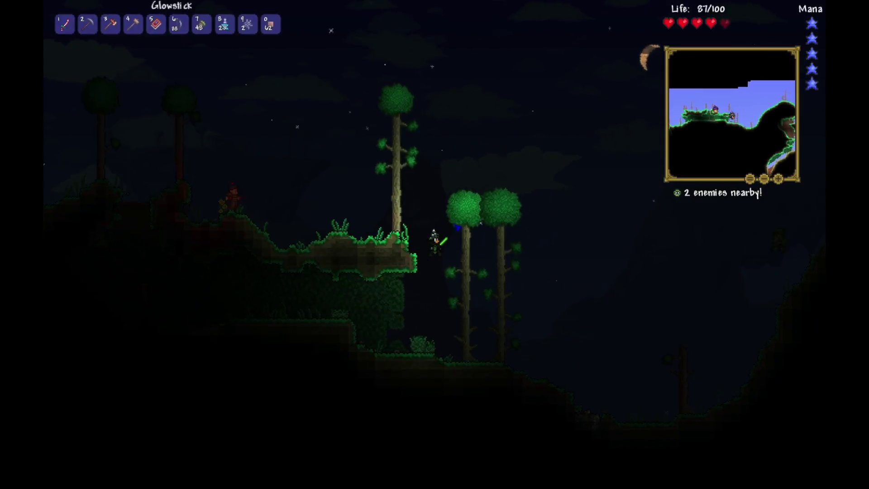
pyautogui.press('3')
pyautogui.press('6')
pyautogui.press('d')
# - Kill the nearby enemy with the Candy Cane Sword and collect the Copper coins
pyautogui.press('1')
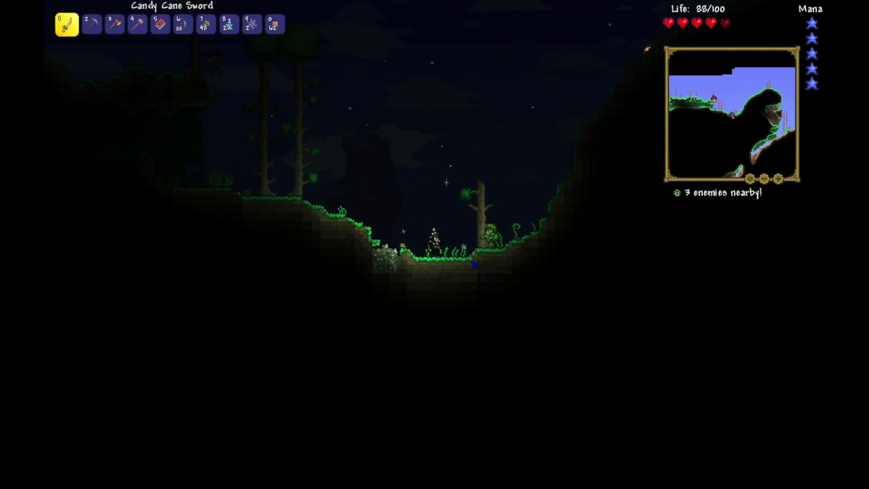
pyautogui.click(474, 264)
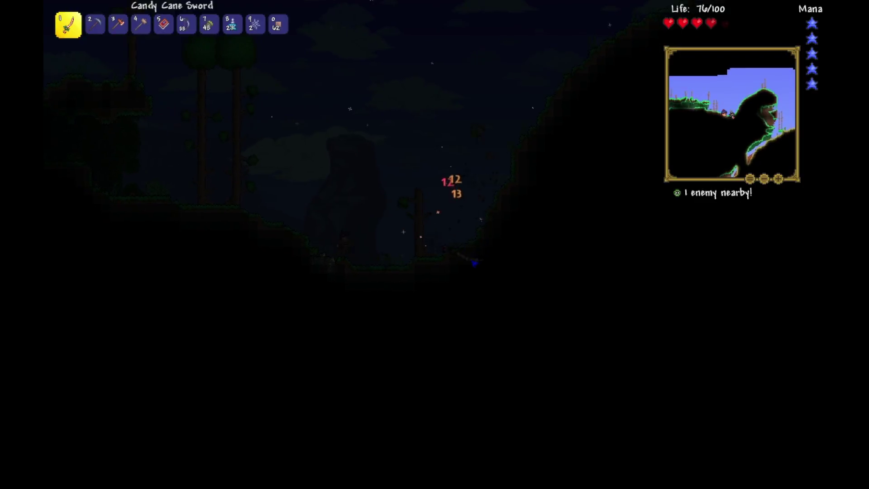
pyautogui.click(474, 264)
pyautogui.press('d')
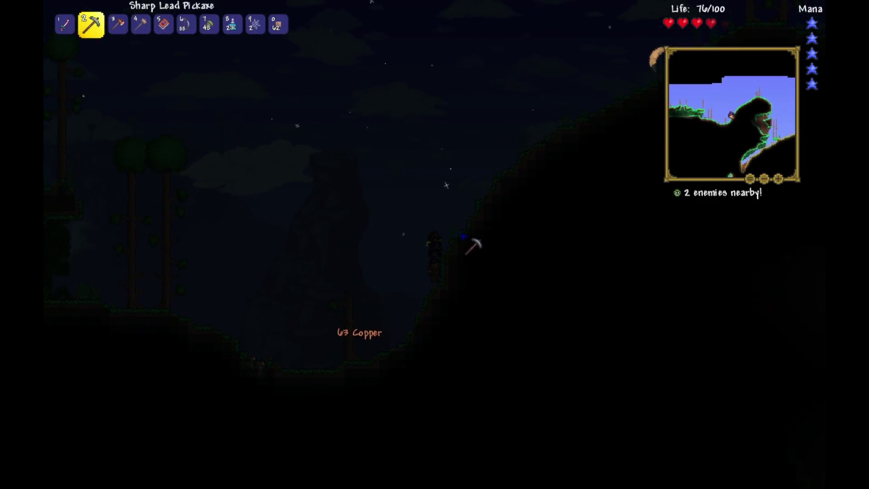
# - Light the way with the Glowstick over the hilltop and drop down the cliff
pyautogui.press('6')
pyautogui.click(463, 234)
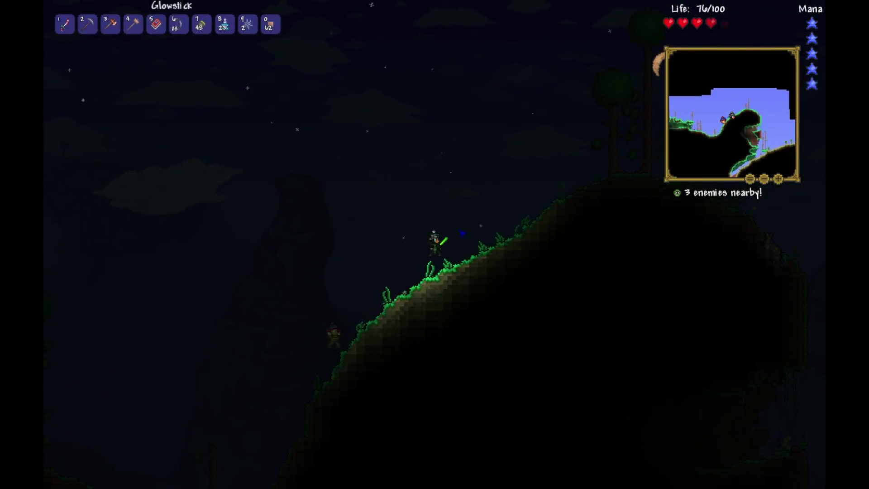
pyautogui.press('d')
pyautogui.press('3')
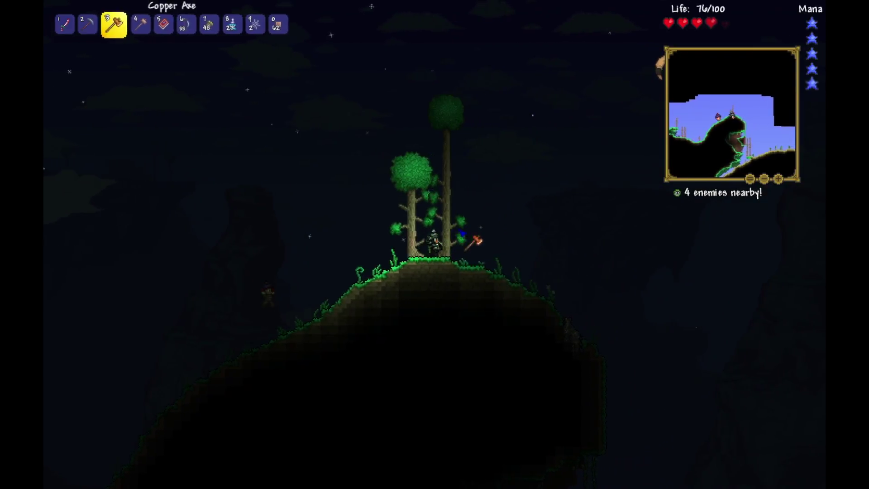
pyautogui.press('6')
pyautogui.press('d')
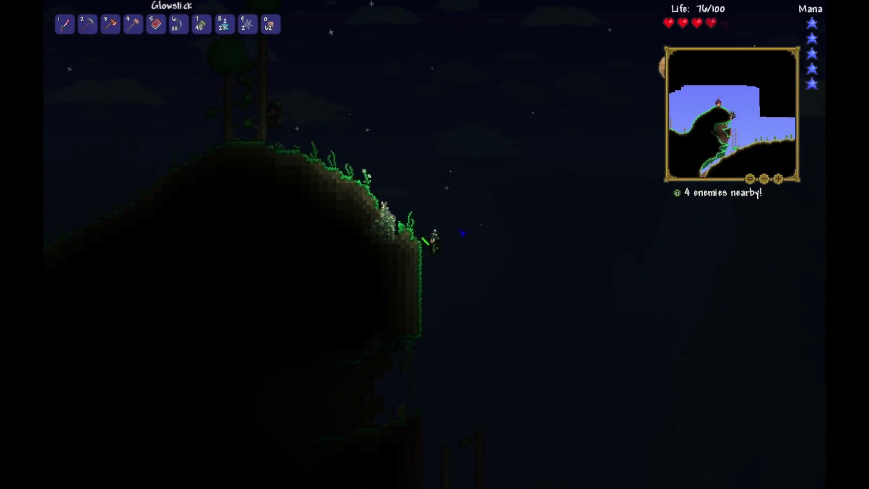
pyautogui.press('d')
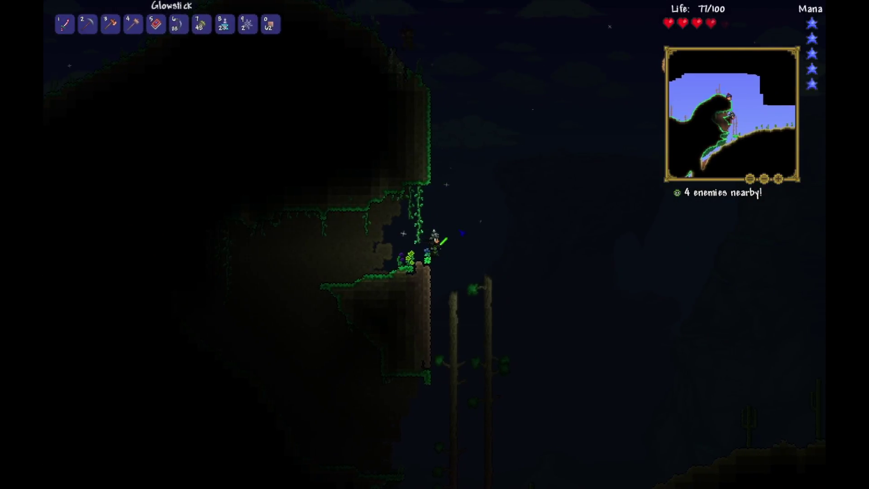
pyautogui.press('d')
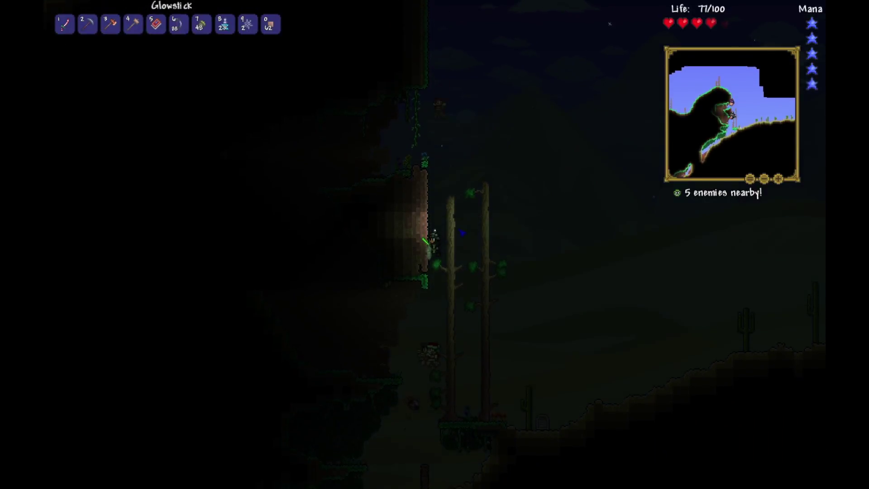
# - Attack the enemies at the cliff bottom with the Candy Cane Sword
pyautogui.press('1')
pyautogui.click(461, 233)
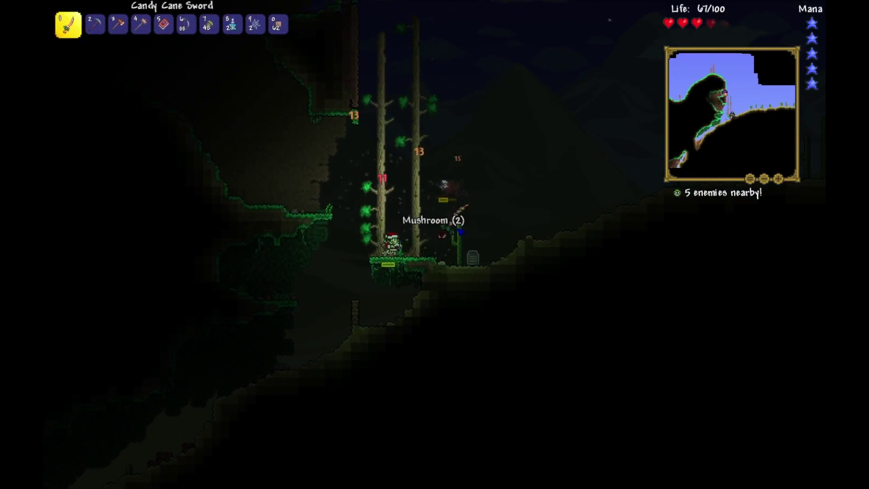
pyautogui.click(456, 229)
pyautogui.press('d')
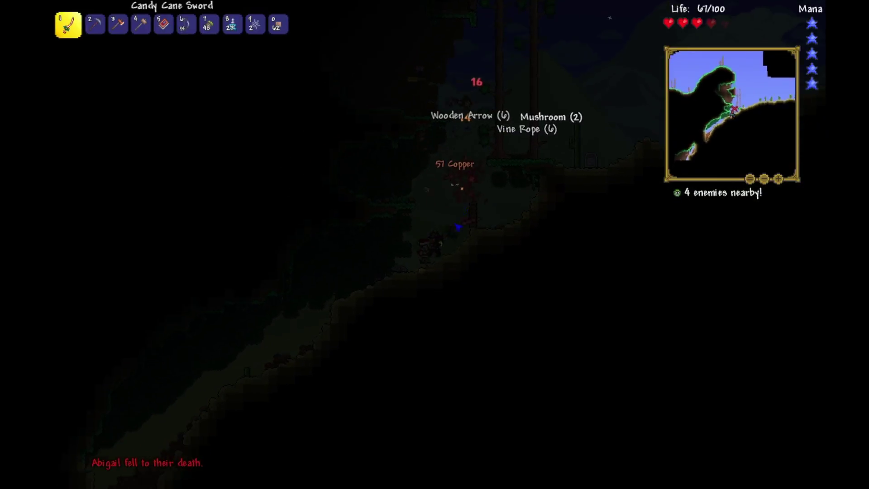
# - Finish the remaining enemies, gather the coins and Lens, and view the inventory
pyautogui.press('a')
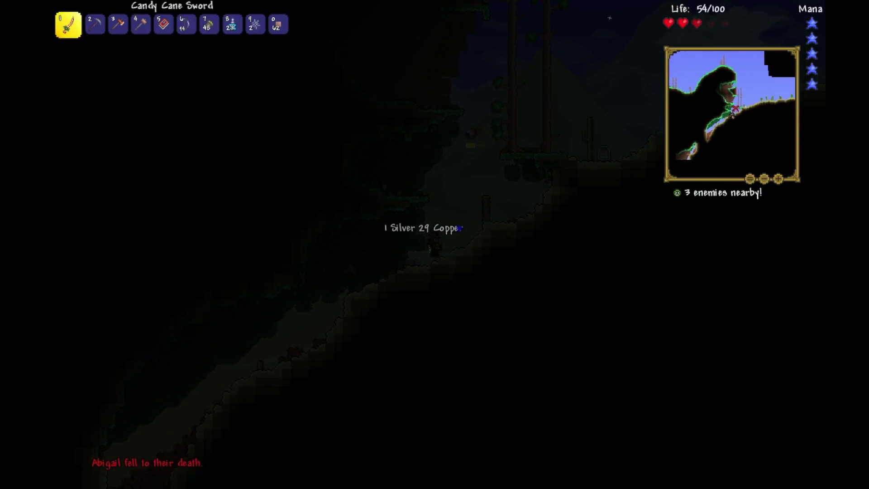
pyautogui.click(460, 229)
pyautogui.press('a')
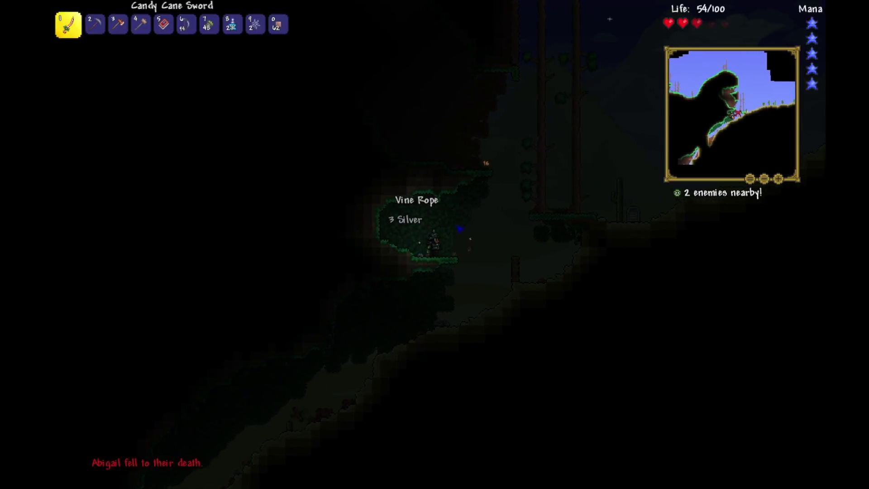
pyautogui.press('Escape')
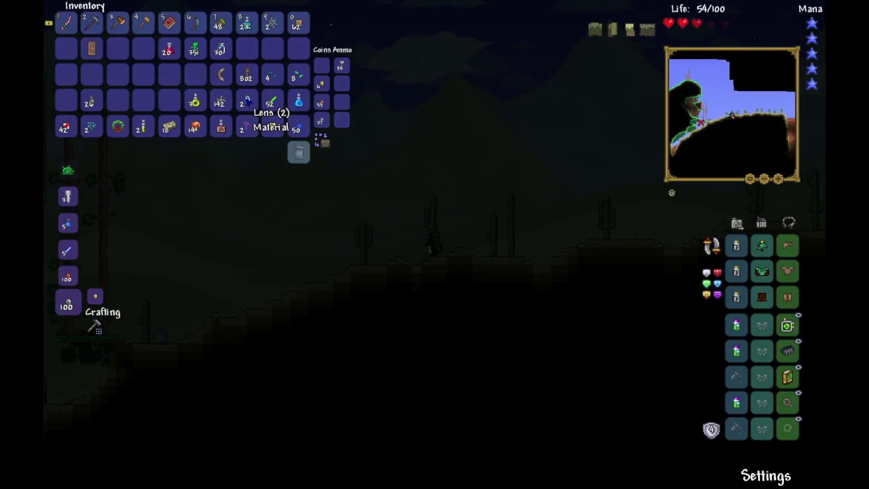
# - Close the inventory and cross the desert with Water Bolt ready, collecting 66 Copper
pyautogui.press('Escape')
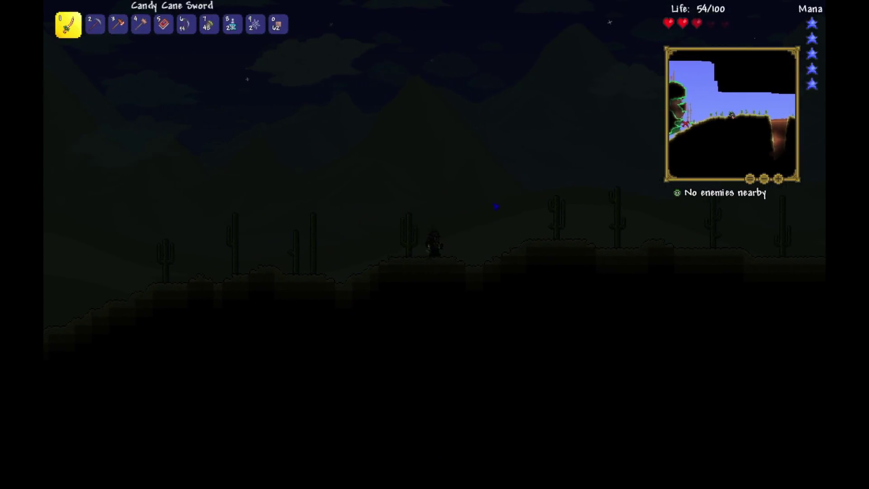
pyautogui.press('5')
pyautogui.press('d')
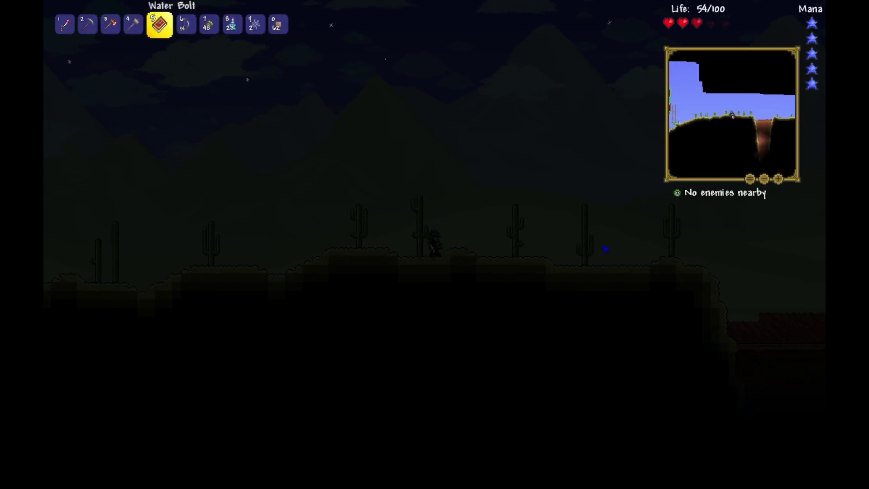
pyautogui.press('d')
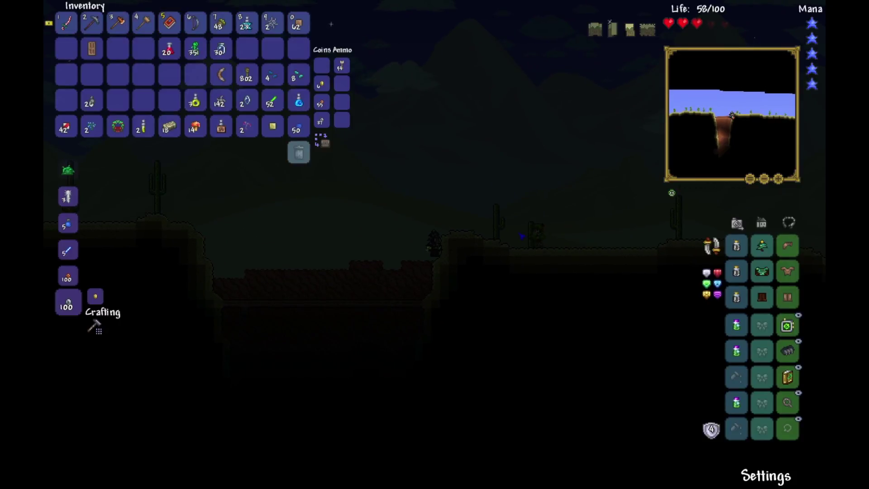
pyautogui.press('d')
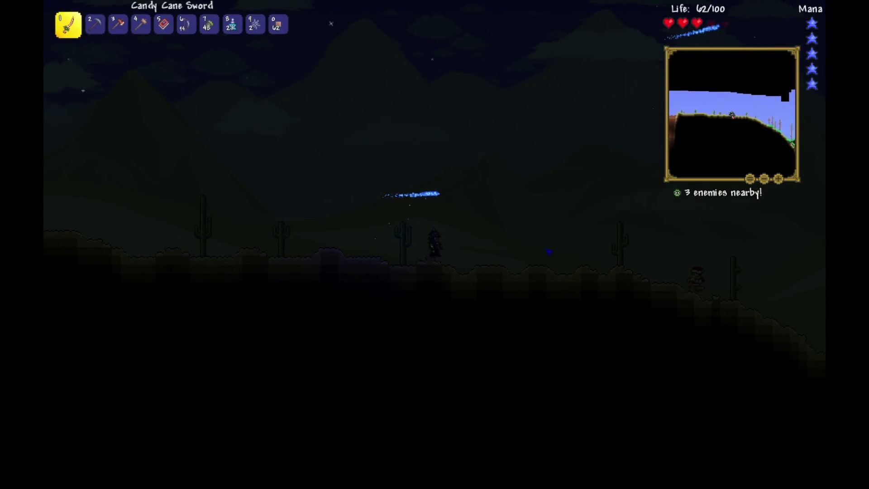
pyautogui.press('d')
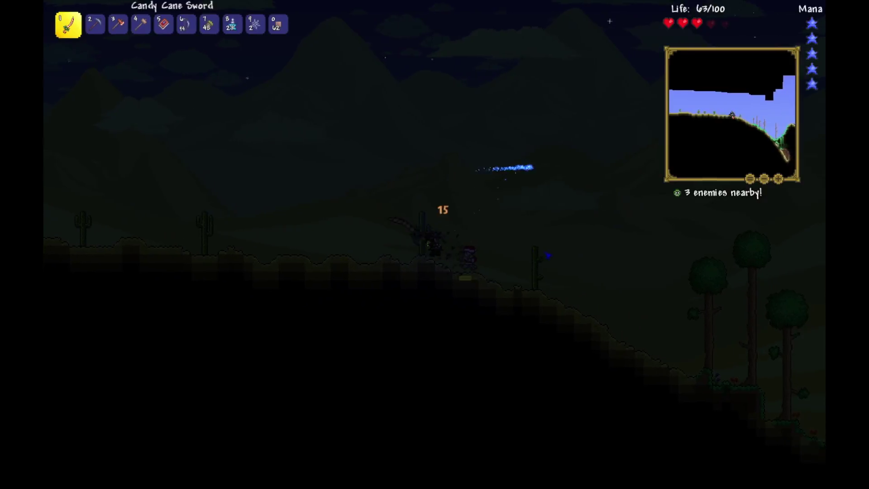
# - Strike an enemy, then descend the ravine and climb the far hillside
pyautogui.click(435, 231)
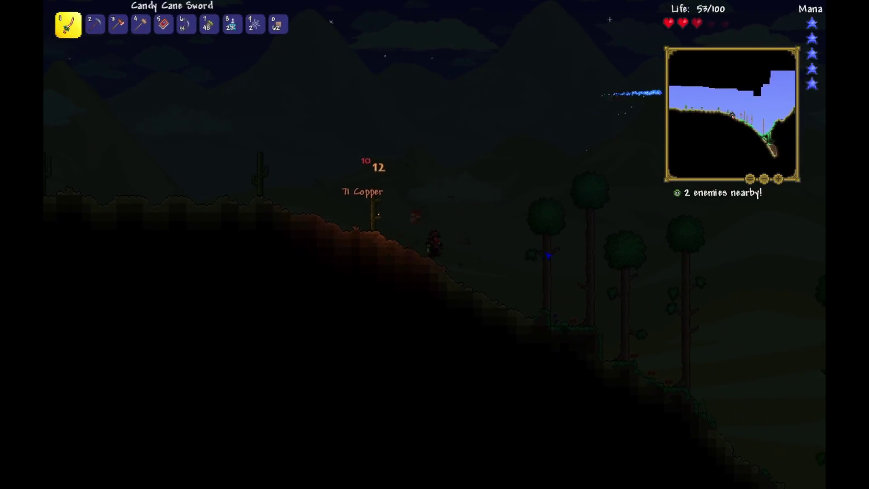
pyautogui.press('d')
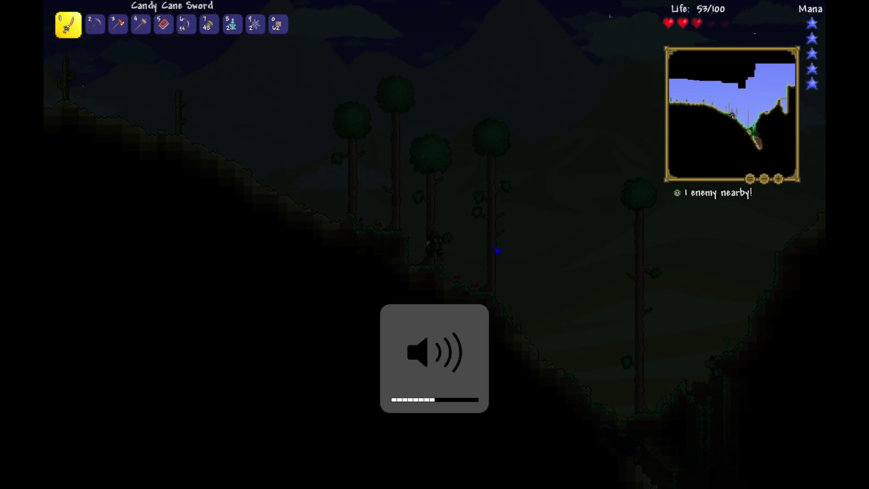
pyautogui.press('d')
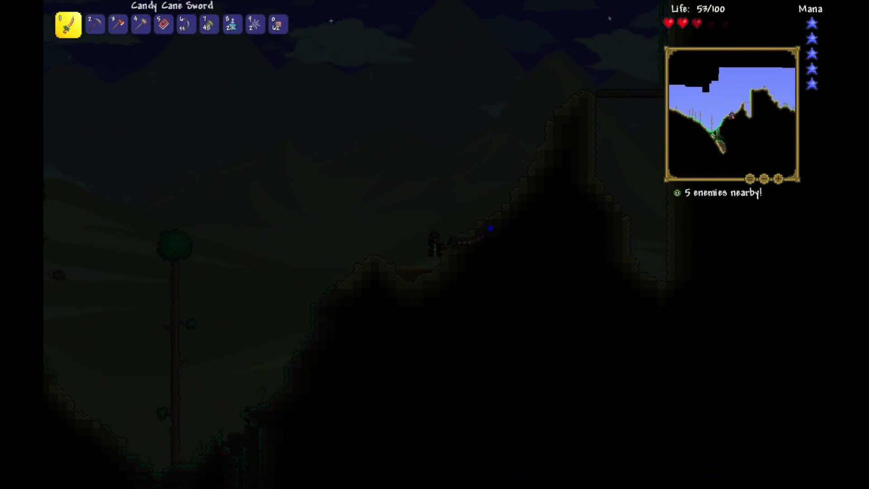
pyautogui.press('d')
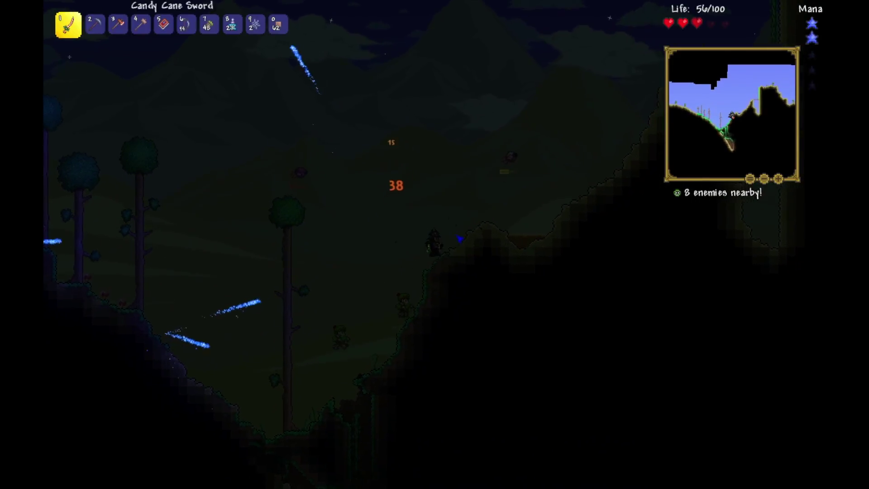
# - Fight the flying and approaching enemies on the slope with the Candy Cane Sword
pyautogui.press('5')
pyautogui.press('1')
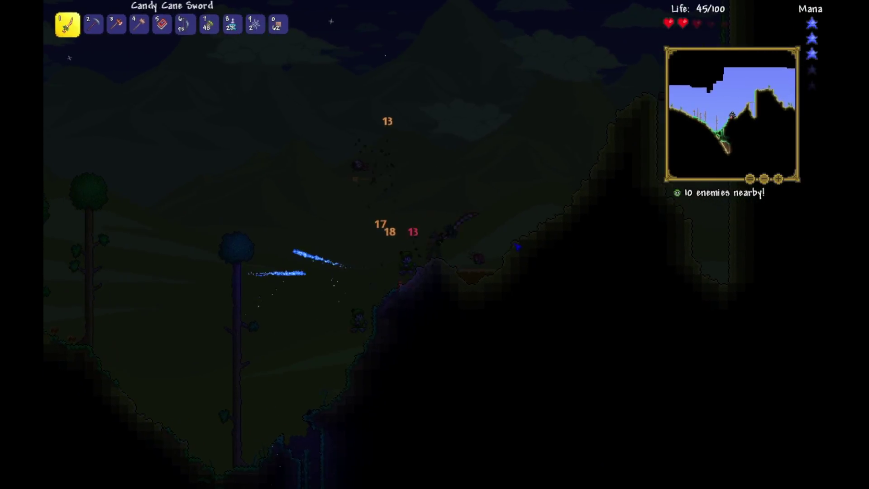
pyautogui.click(402, 152)
pyautogui.press('d')
pyautogui.press('d')
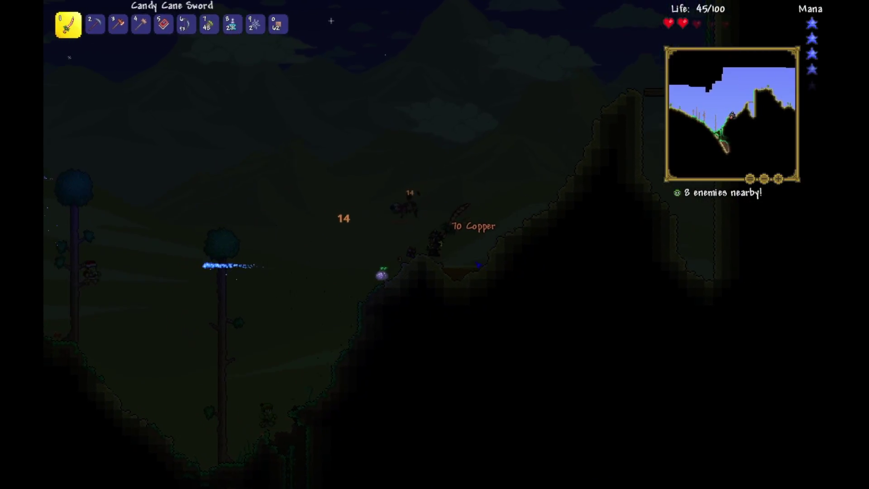
pyautogui.click(479, 267)
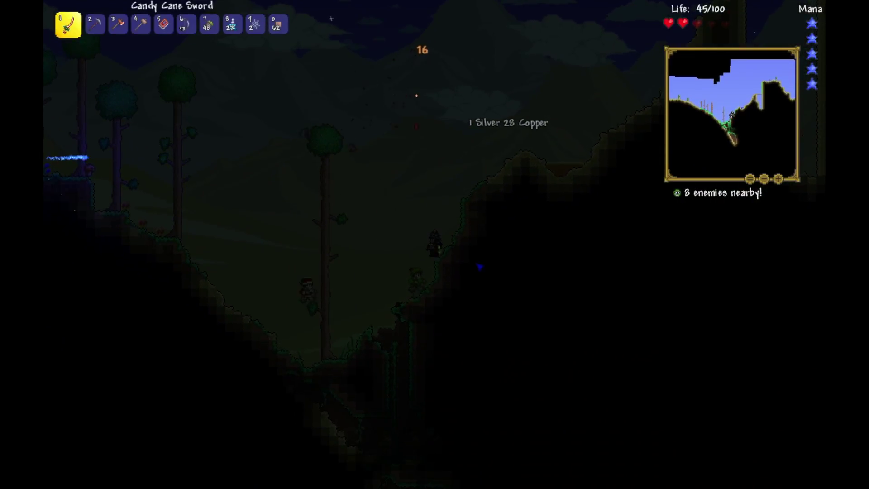
pyautogui.press('d')
pyautogui.click(479, 267)
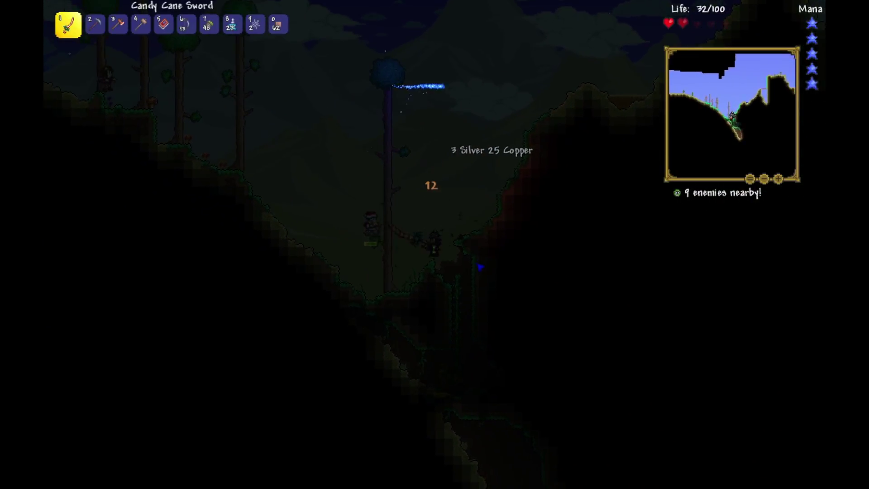
pyautogui.press('a')
pyautogui.click(480, 267)
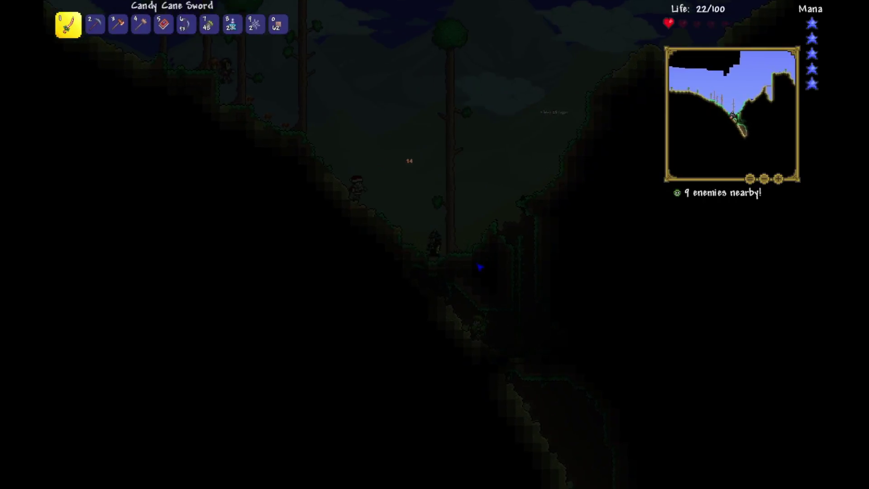
# - Check the inventory, then move left up the slope and hack down the zombie
pyautogui.press('Escape')
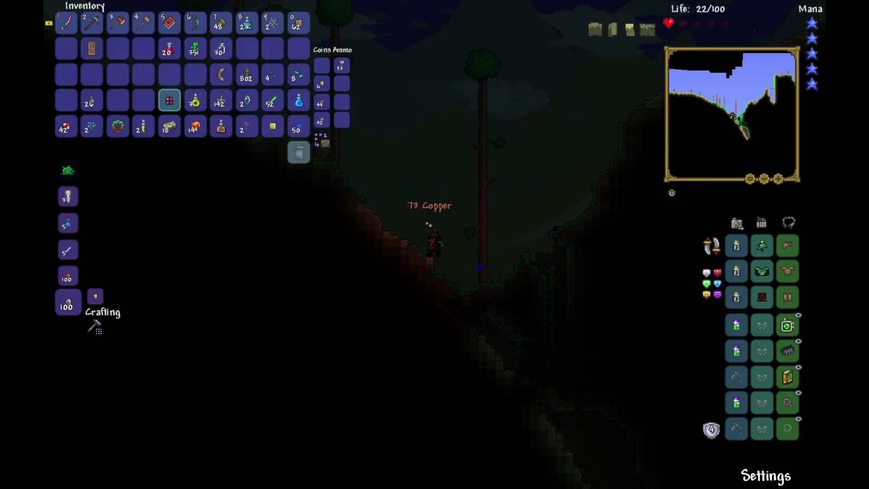
pyautogui.press('Escape')
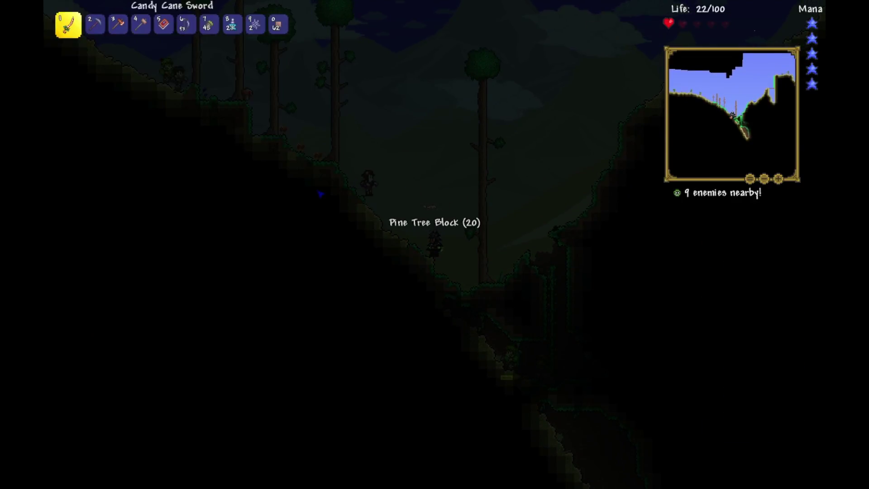
pyautogui.press('a')
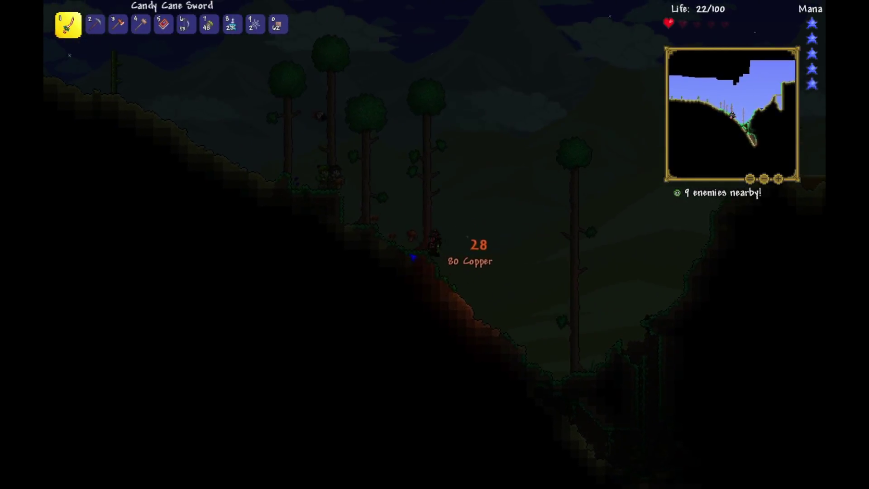
pyautogui.press('a')
pyautogui.click(413, 257)
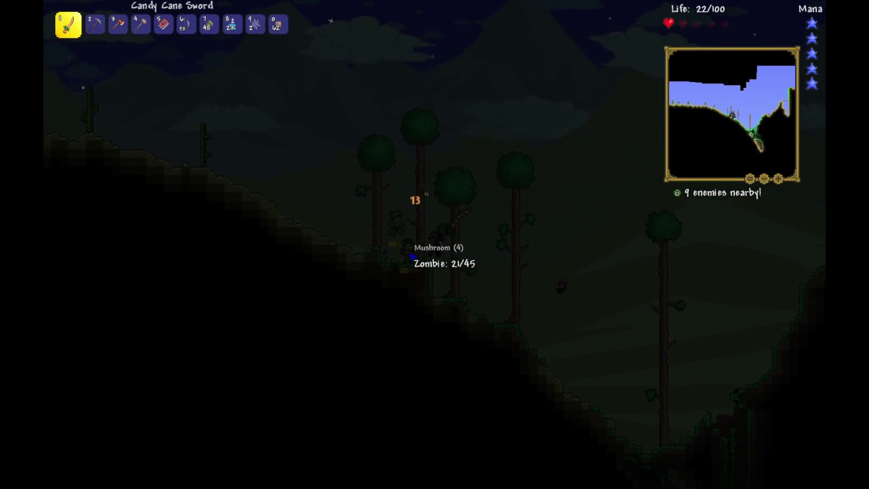
pyautogui.press('a')
pyautogui.click(414, 256)
pyautogui.press('a')
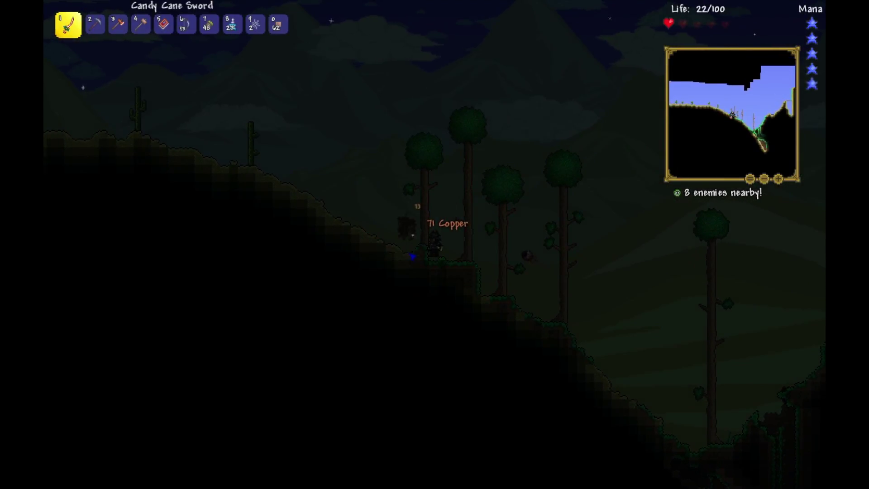
# - Cast Water Bolts at the Demon Eye while climbing left
pyautogui.press('a')
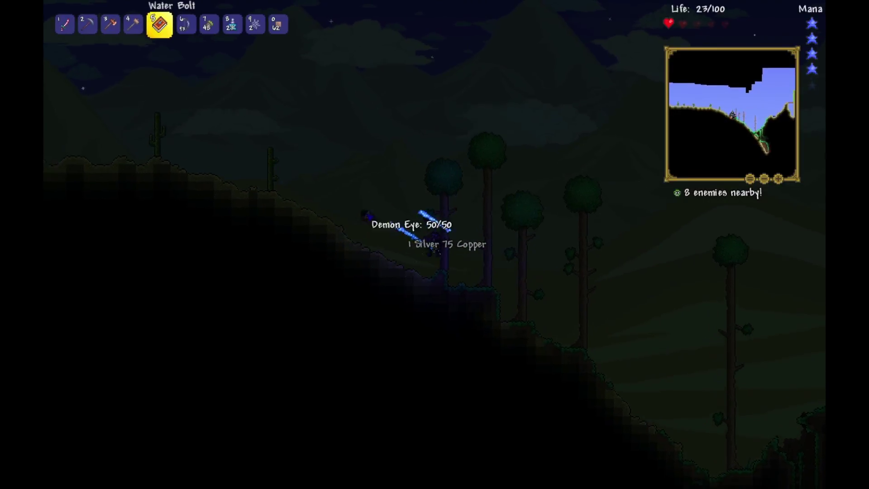
pyautogui.click(354, 169)
pyautogui.press('a')
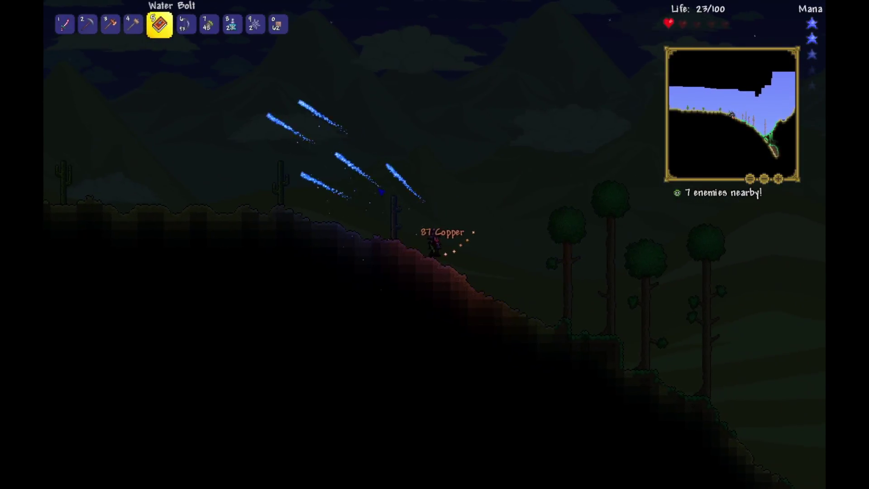
pyautogui.press('Escape')
pyautogui.press('Escape')
# - Descend on the zombies with sword and Water Bolts, then view the inventory
pyautogui.press('1')
pyautogui.press('d')
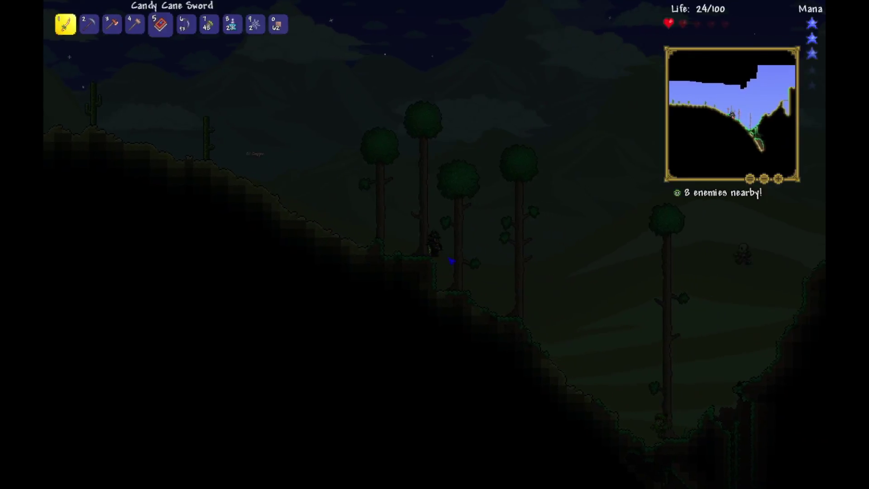
pyautogui.press('d')
pyautogui.click(475, 286)
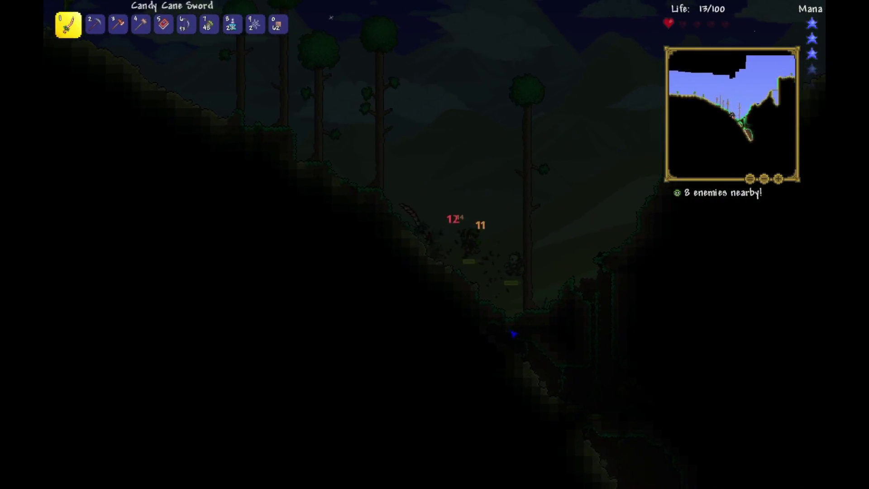
pyautogui.press('d')
pyautogui.click(514, 334)
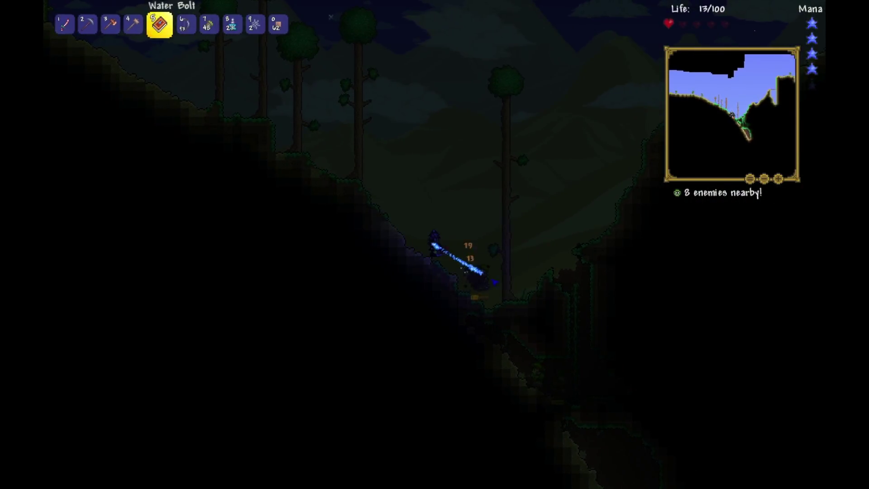
pyautogui.moveTo(516, 292); pyautogui.dragTo(380, 146)
pyautogui.press('d')
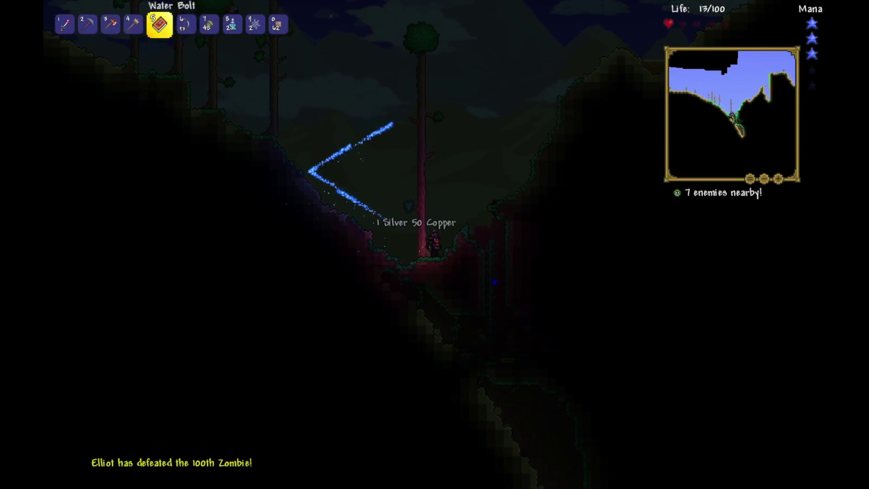
pyautogui.press('Escape')
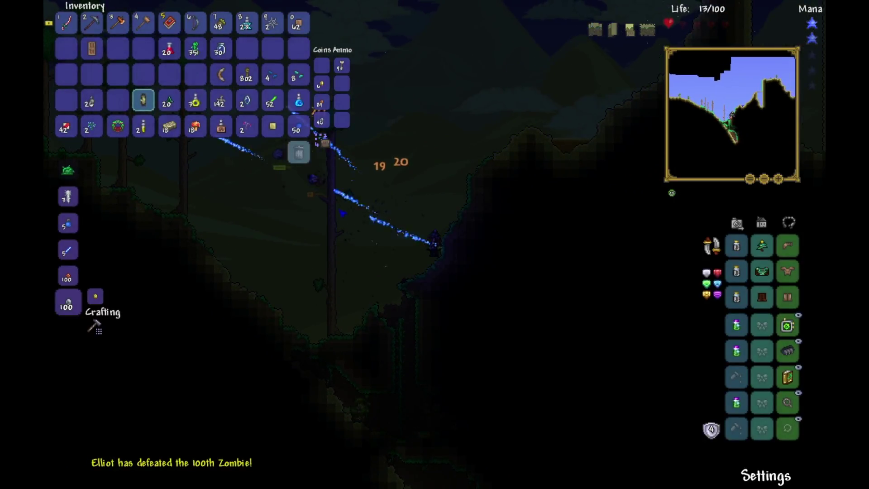
# - Close the inventory and pick up the dropped Lens and coins in the valley
pyautogui.press('Escape')
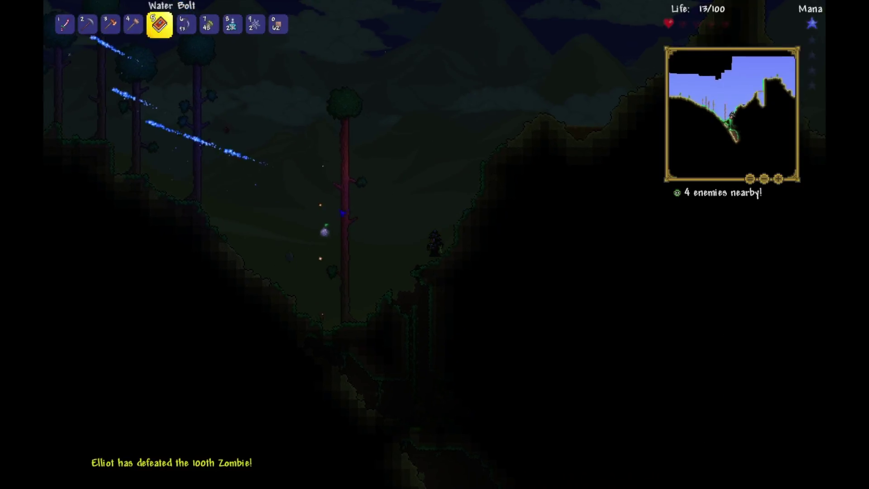
pyautogui.press('a')
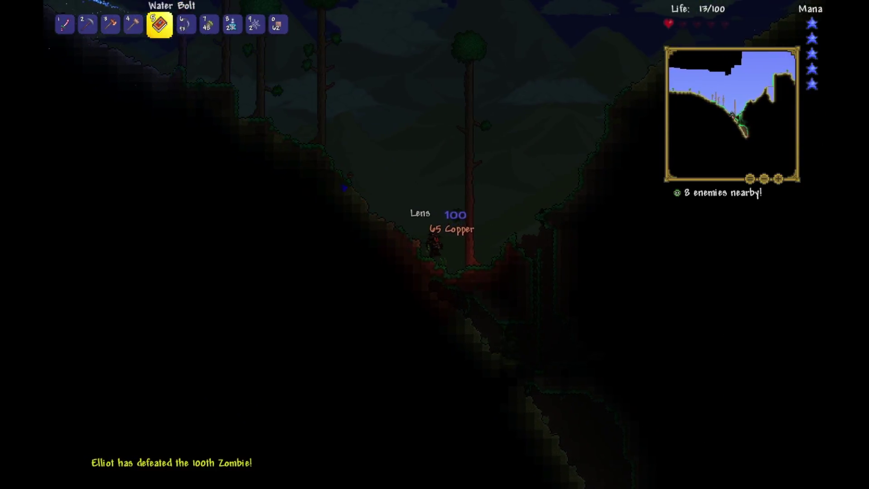
pyautogui.press('d')
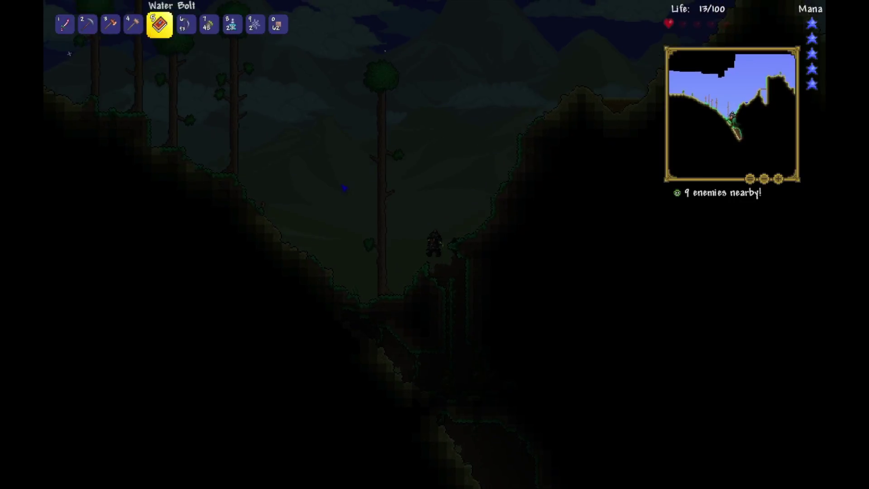
pyautogui.press('d')
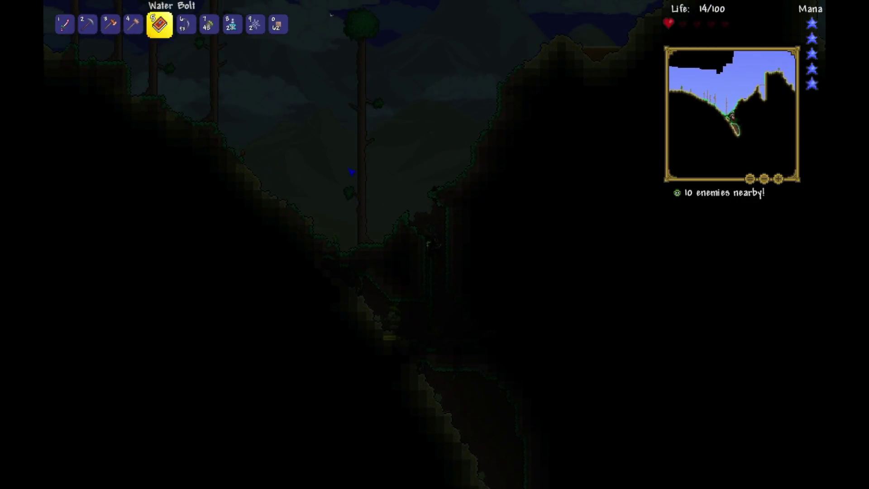
pyautogui.press('a')
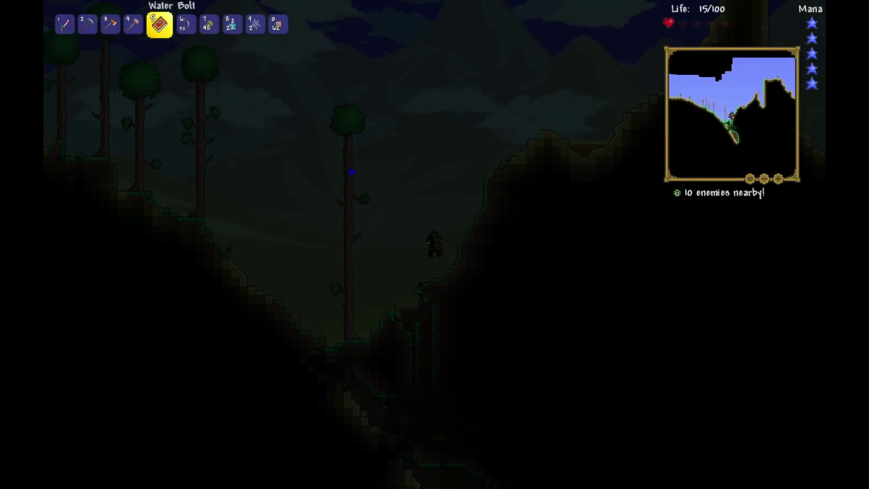
# - Look over the inventory while heading up the slope toward the cliff
pyautogui.press('Escape')
pyautogui.press('a')
pyautogui.press('a')
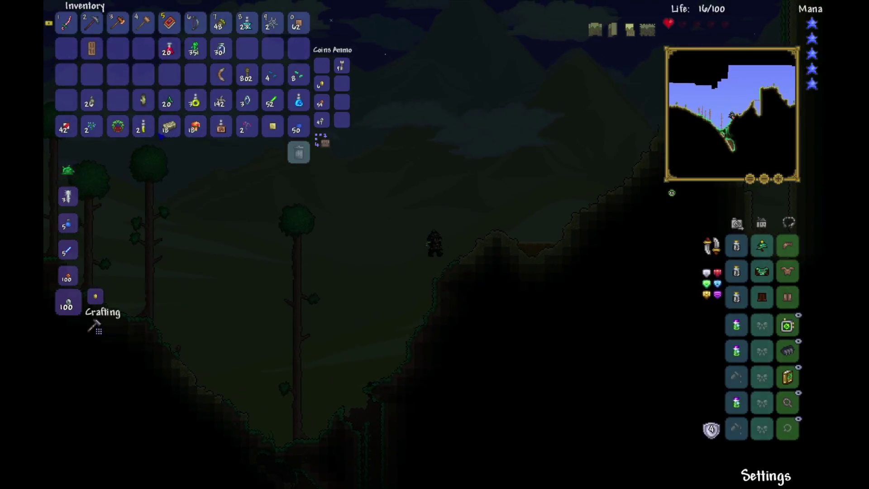
pyautogui.press('d')
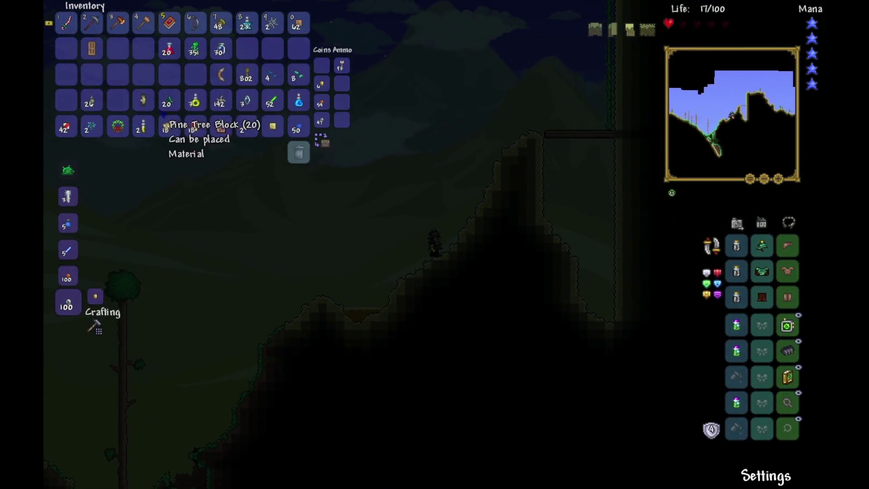
# - Leave the inventory, walk back to the rope and climb onto the desert cliff top
pyautogui.press('Escape')
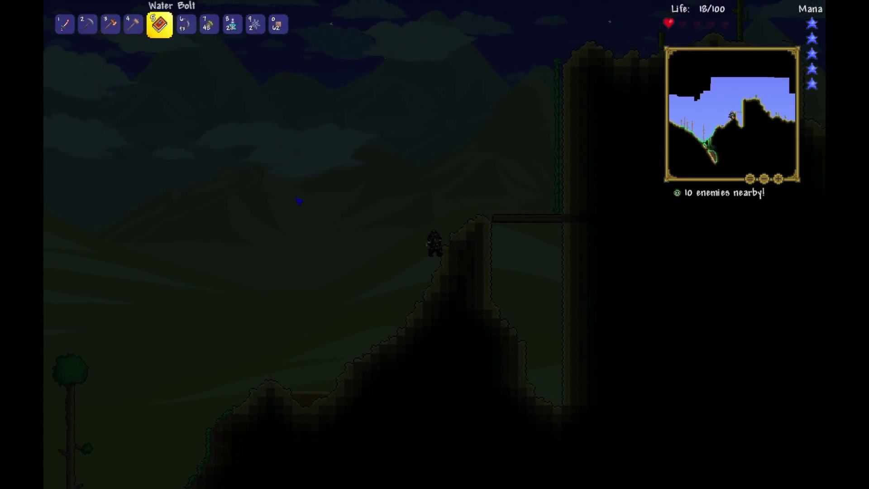
pyautogui.press('a')
pyautogui.press('w')
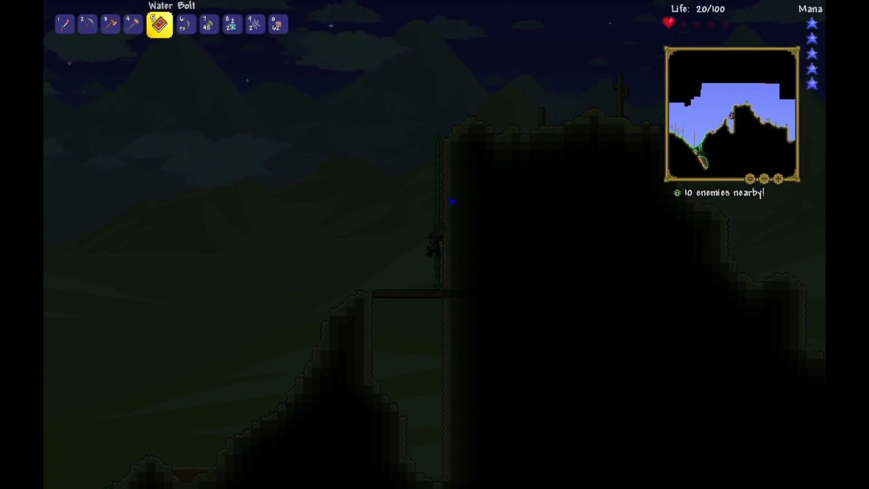
pyautogui.press('d')
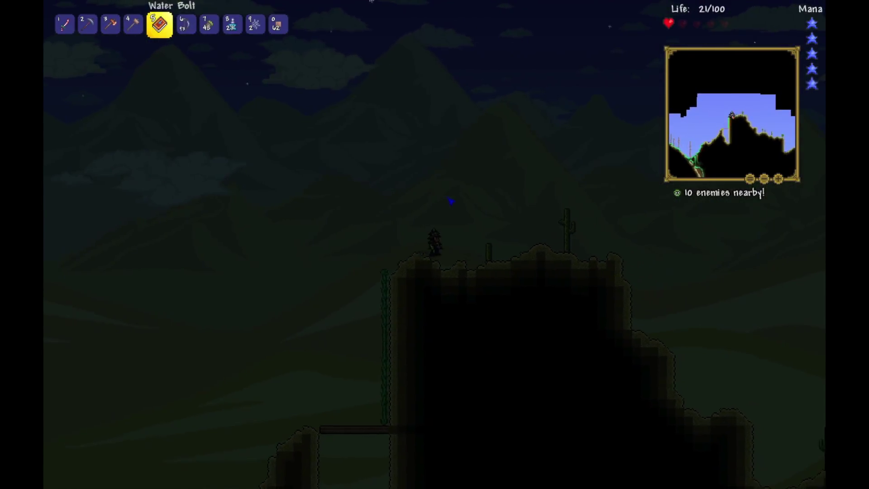
# - Drink a healing potion to restore life to 75, then descend the desert slope toward the palm trees
pyautogui.press('d')
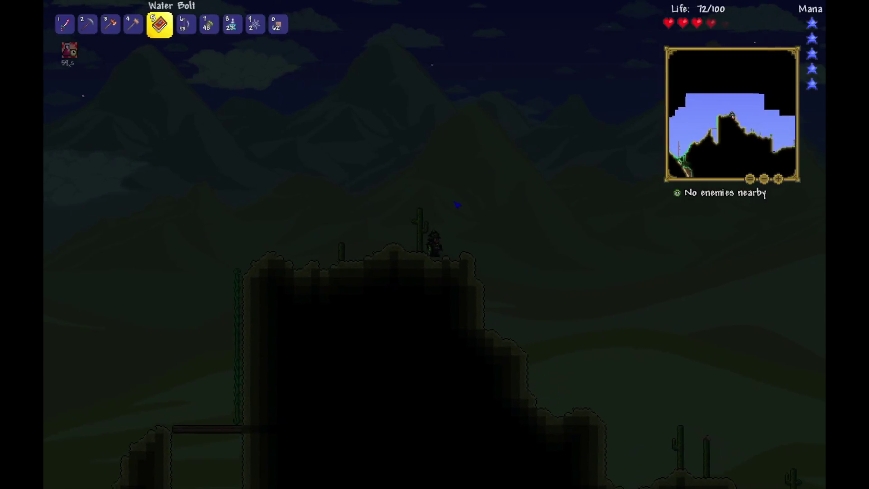
pyautogui.press('d')
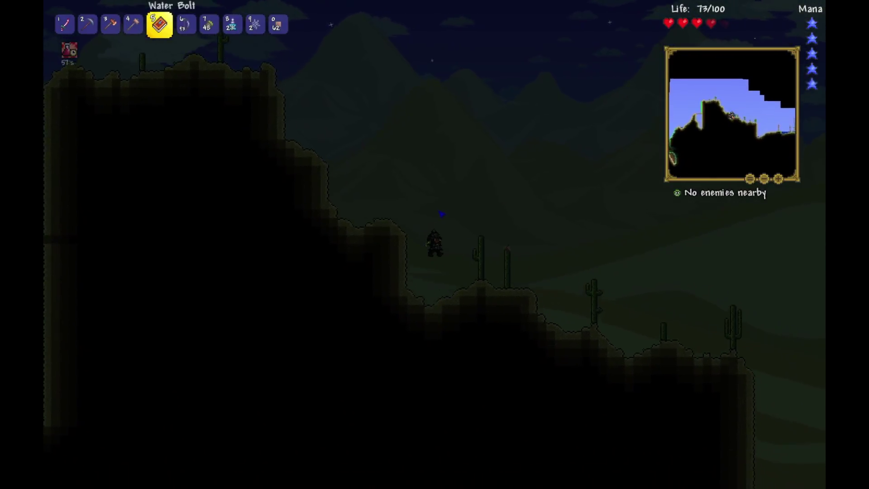
pyautogui.press('d')
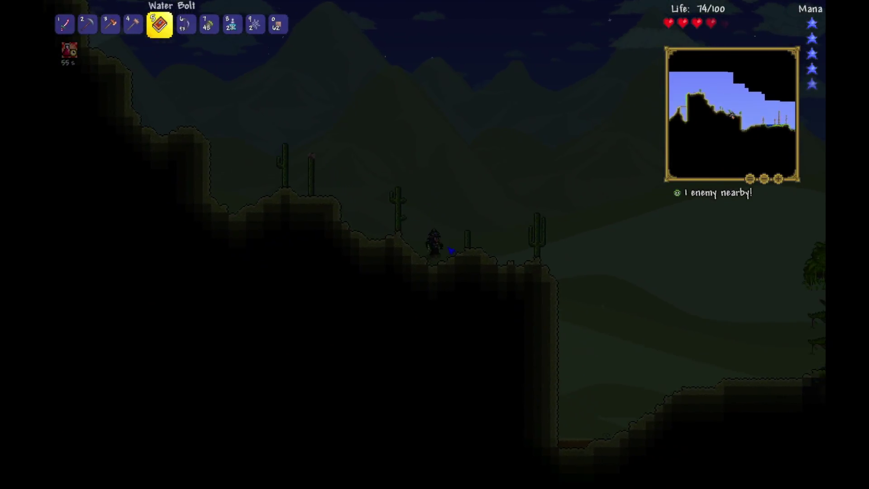
pyautogui.press('d')
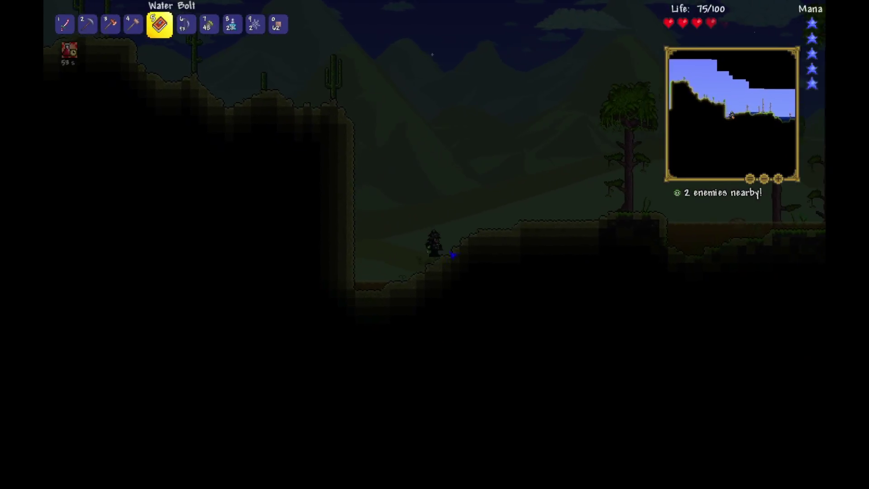
# - Equip the Candy Cane Sword and jump right across the terrain into the trees
pyautogui.press('1')
pyautogui.press('d')
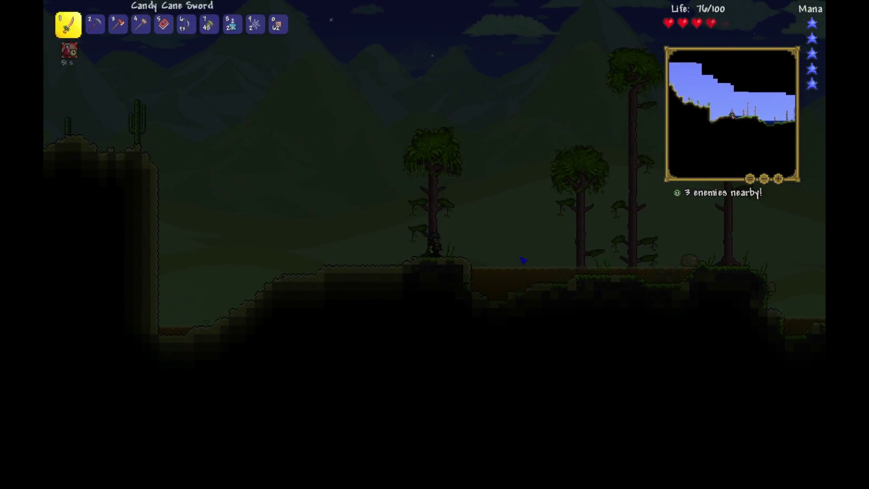
pyautogui.press('space')
pyautogui.press('d')
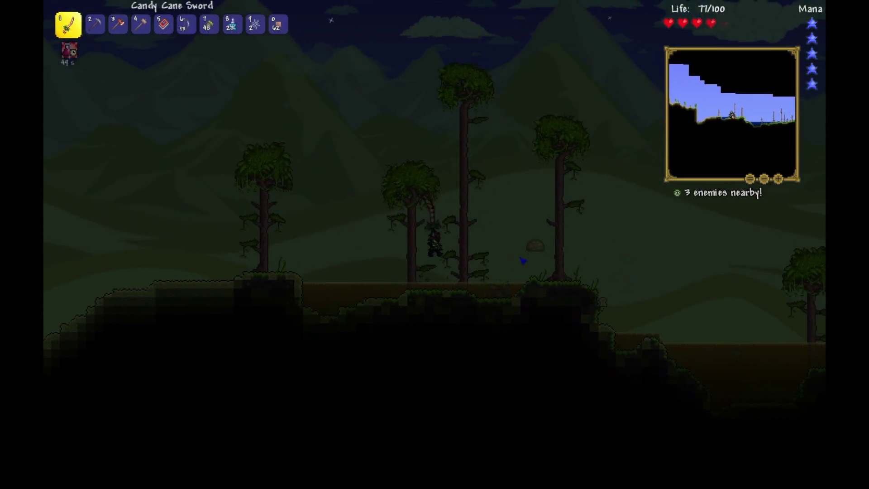
# - Sword-fight the slimes at the jungle edge, collecting their Gel, a Hook and silver coins
pyautogui.press('d')
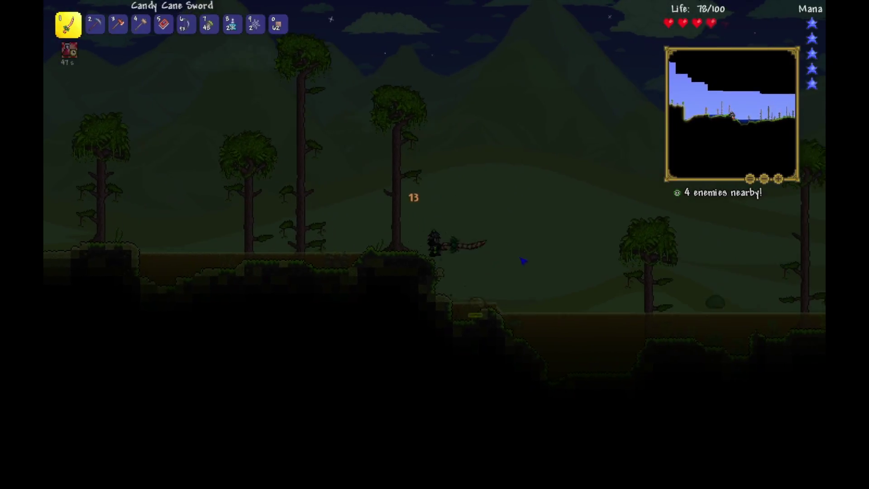
pyautogui.click(523, 261)
pyautogui.click(523, 260)
pyautogui.press('d')
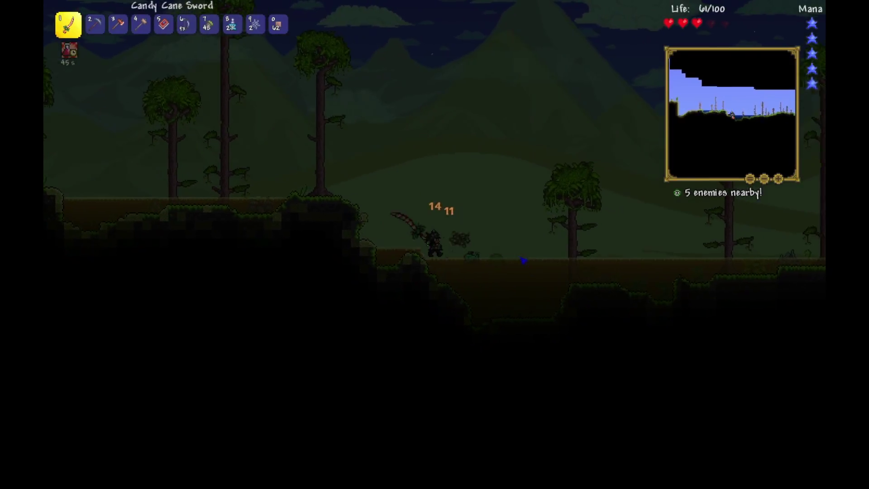
pyautogui.click(523, 261)
pyautogui.press('d')
pyautogui.click(523, 261)
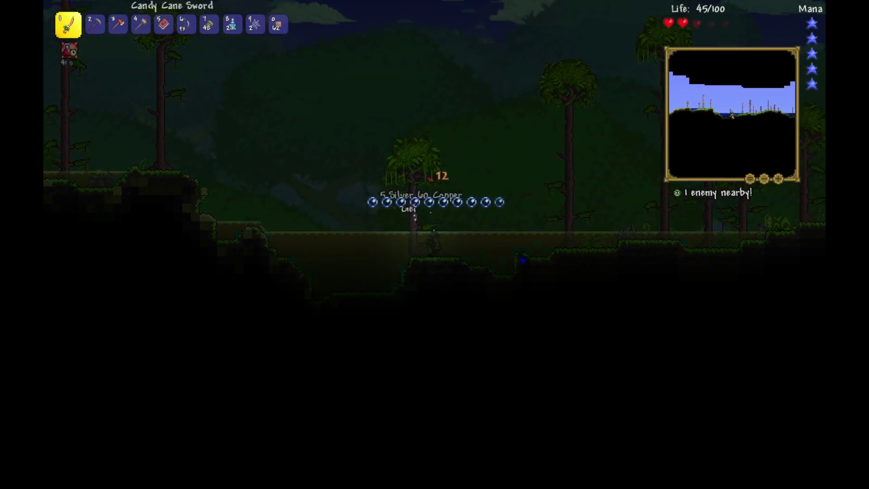
# - Cross the jungle hills to the right, then wade and swim underwater across the pool
pyautogui.press('d')
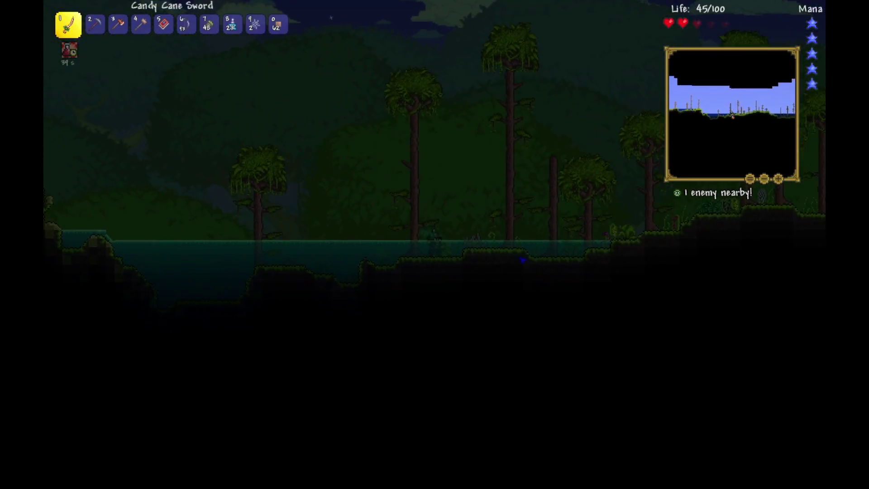
pyautogui.press('d')
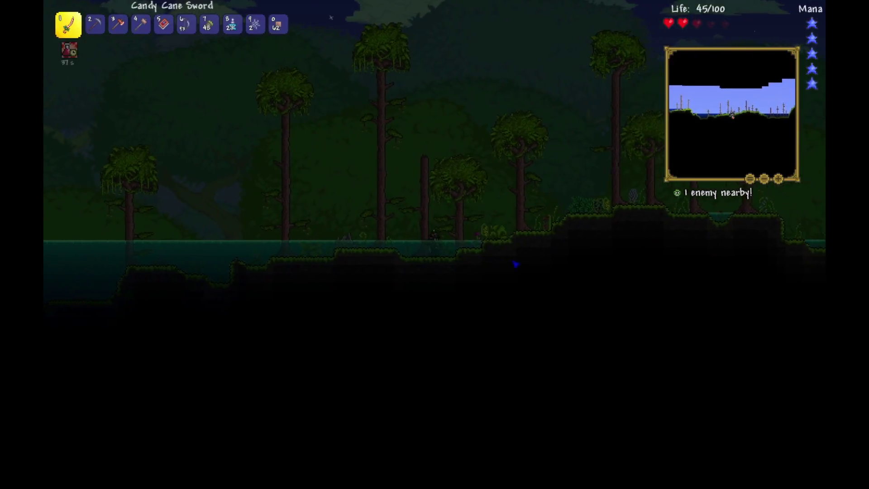
pyautogui.press('d')
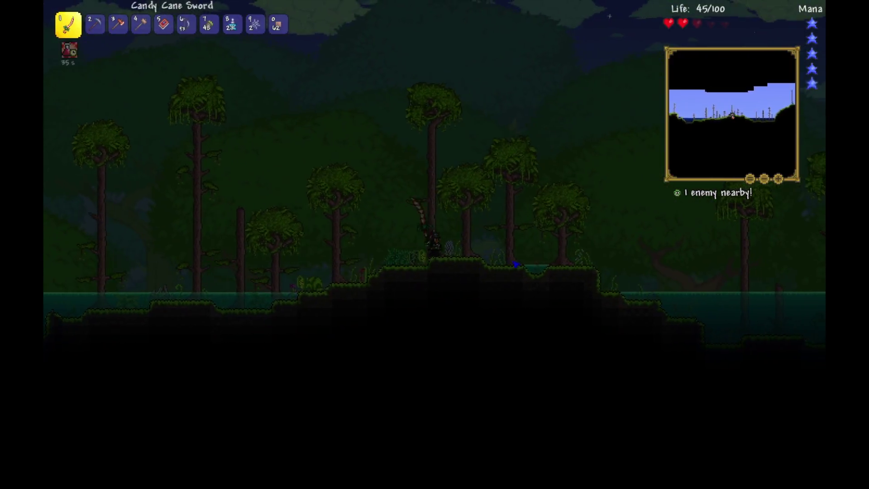
pyautogui.press('d')
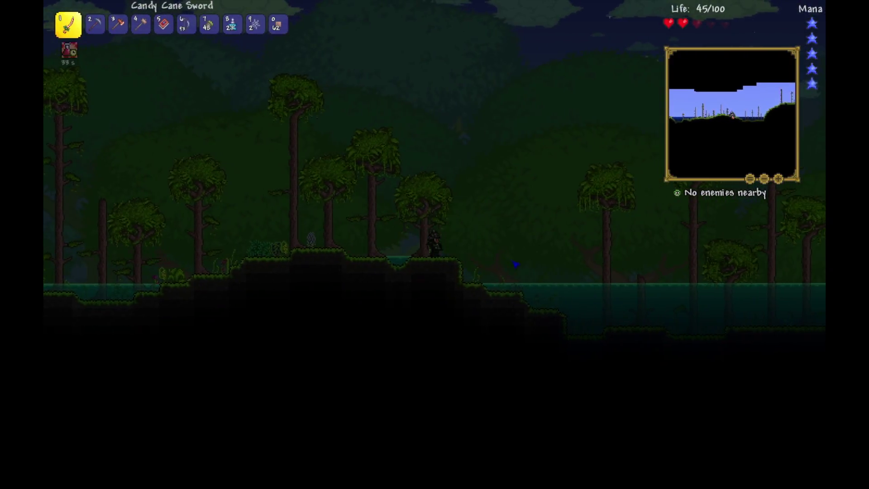
pyautogui.press('d')
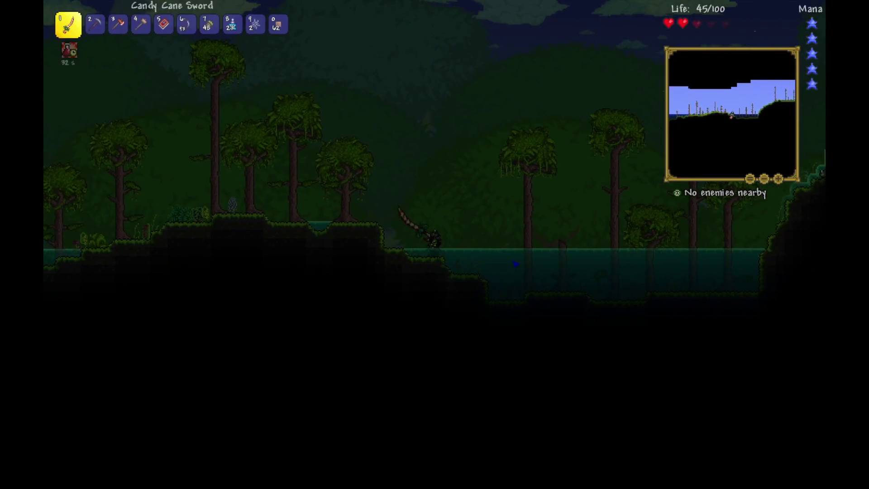
pyautogui.press('d')
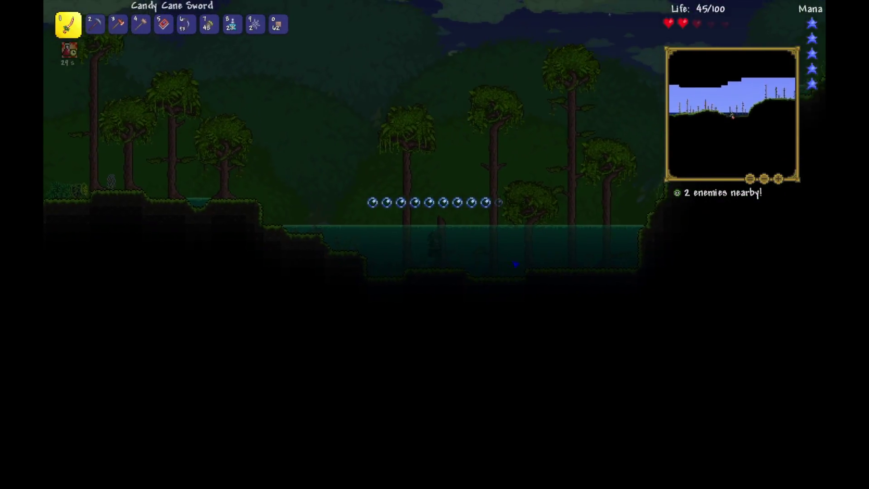
pyautogui.press('d')
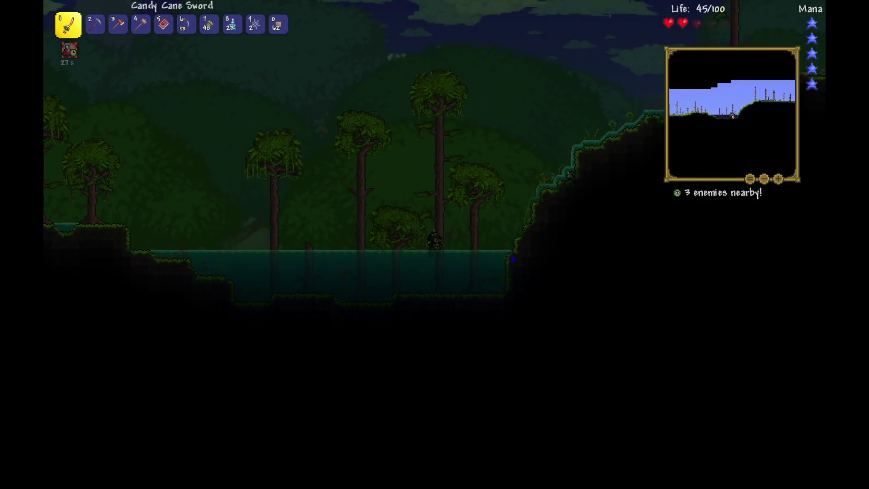